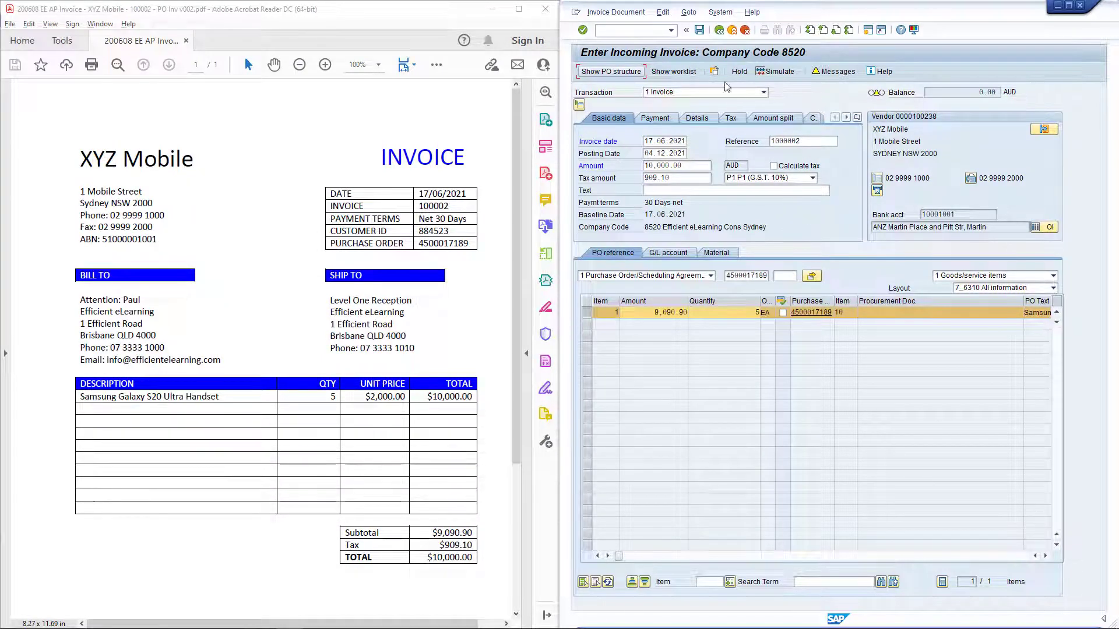
Step: Post the XYZ Mobile incoming invoice of 10,000.00 AUD in company code 8520 and leave invoice entry
click(700, 30)
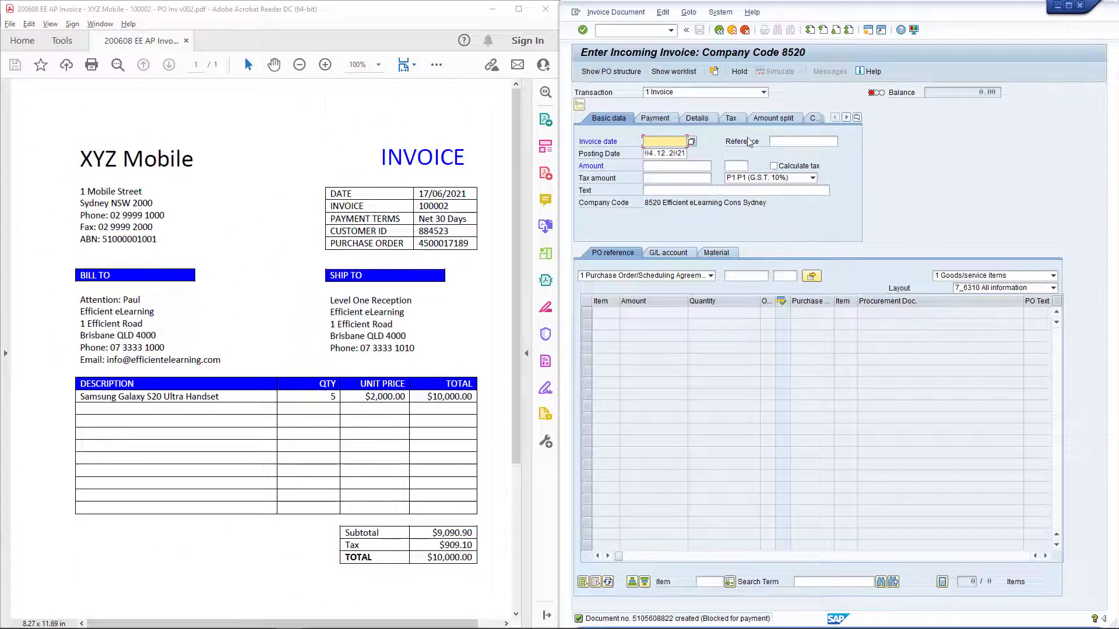
click(719, 30)
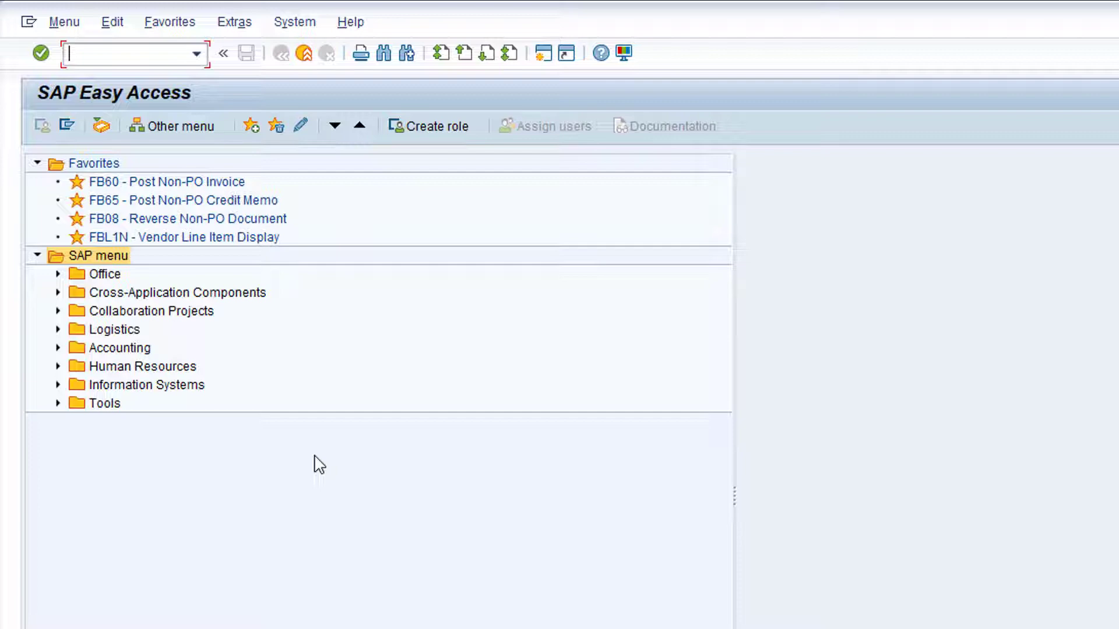
Step: Open FBL1N - Display/Change Line Items from the Account folder of Accounts Payable under Financial Accounting
click(58, 349)
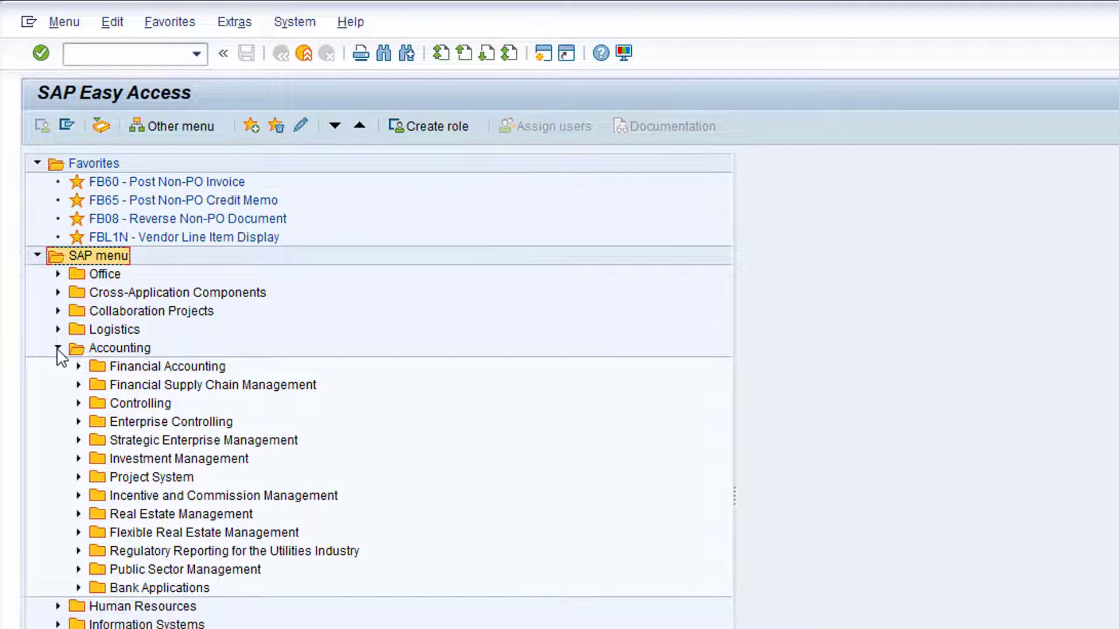
click(78, 366)
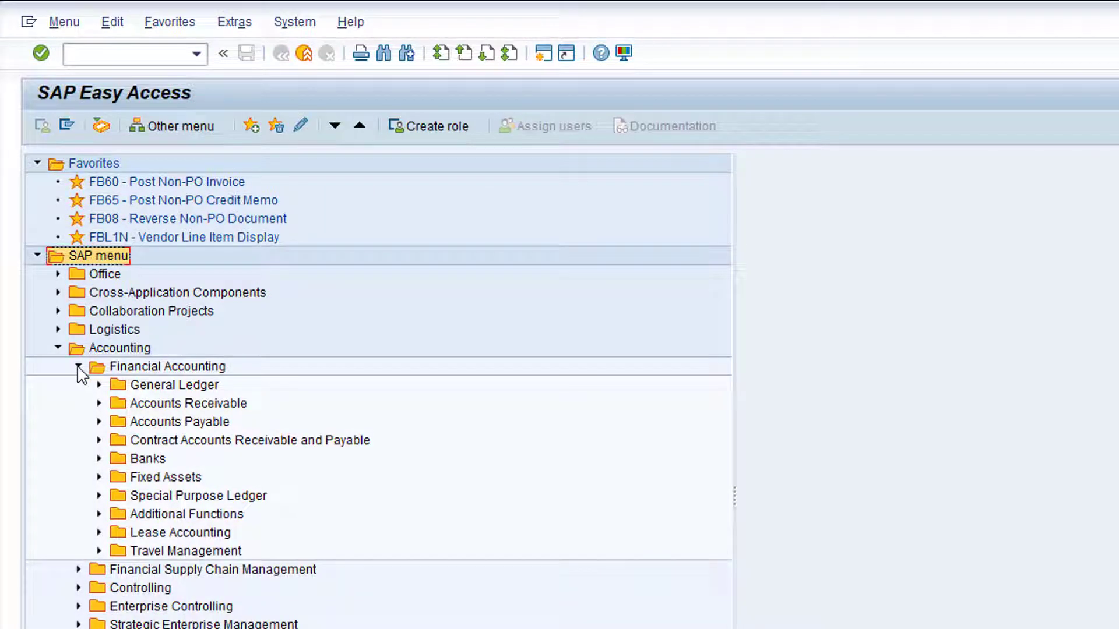
click(99, 422)
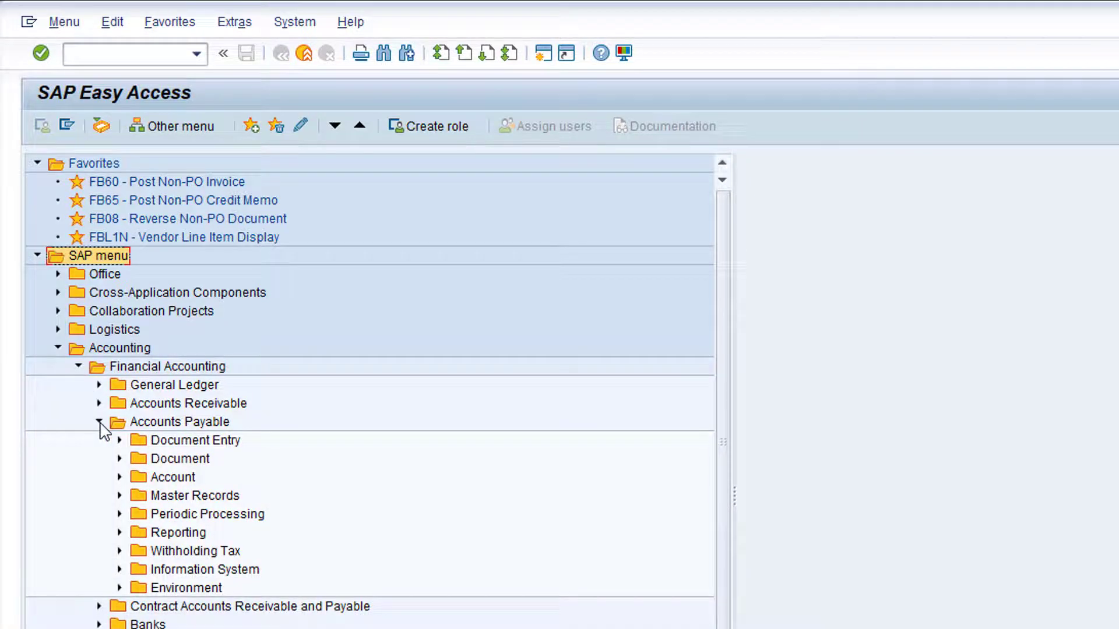
click(120, 477)
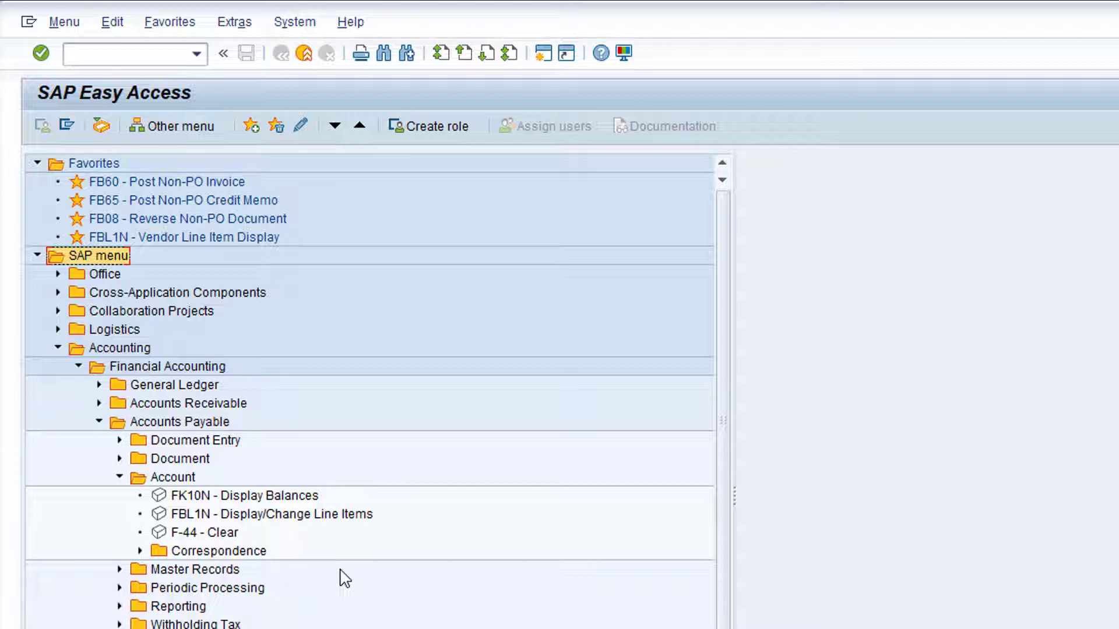
double_click(260, 514)
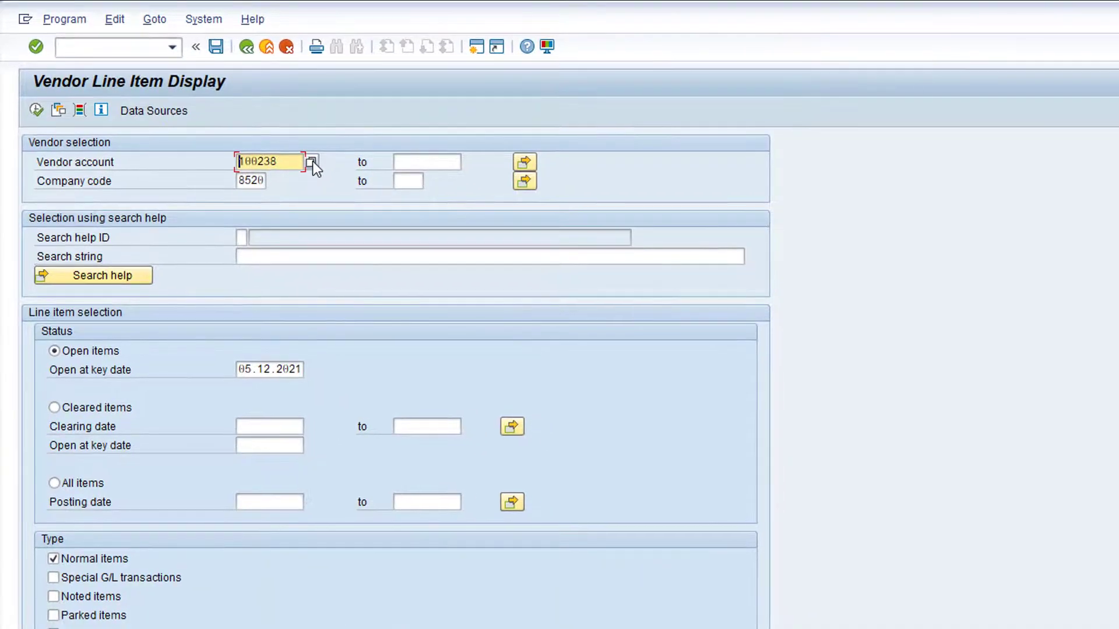
Step: Find the vendor by the name XYZ*, select XYZ MOBILE, and list all its items
click(312, 163)
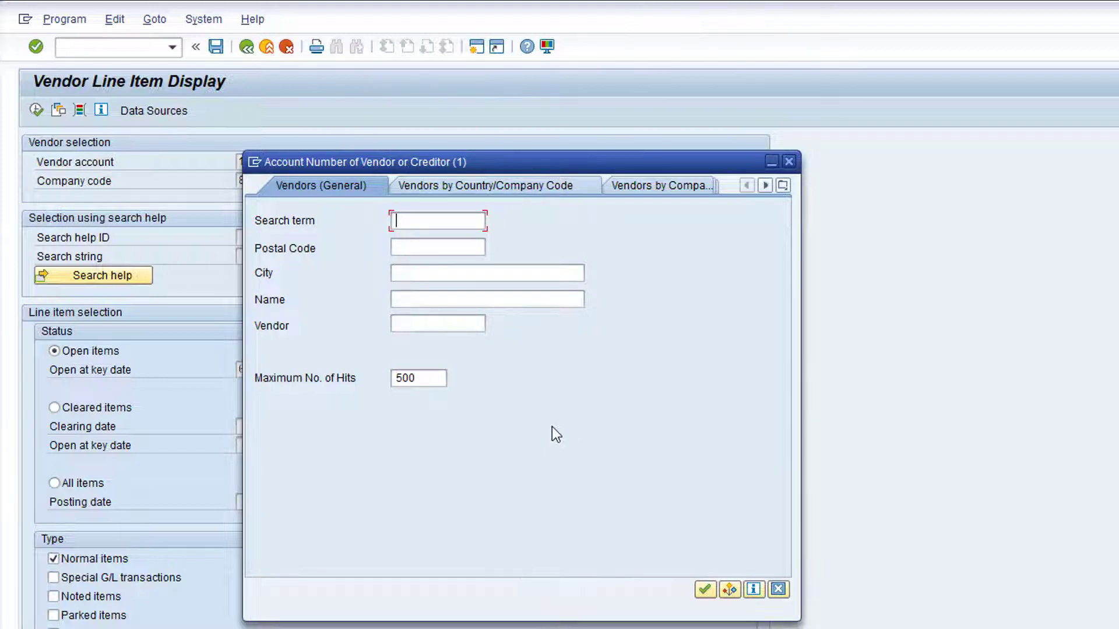
click(446, 300)
text(XYZ*)
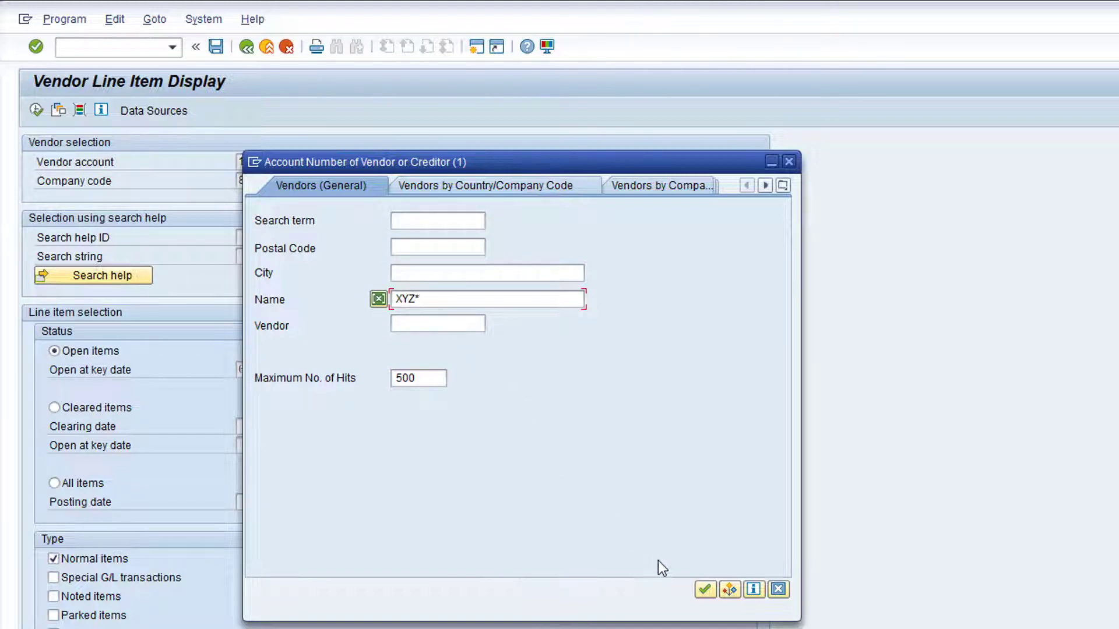
click(704, 589)
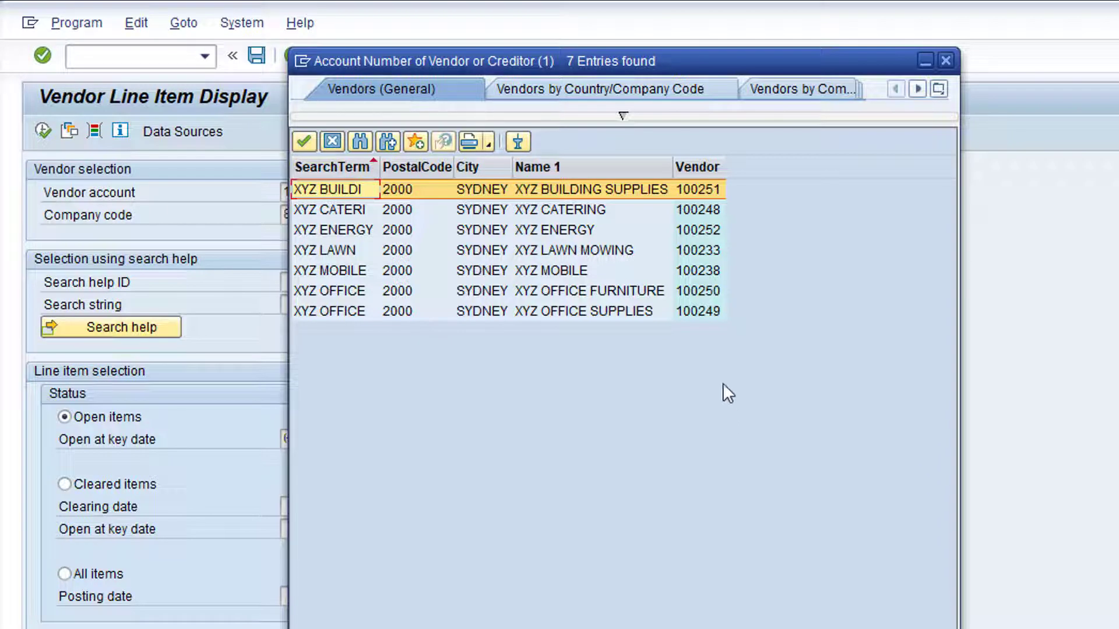
double_click(690, 270)
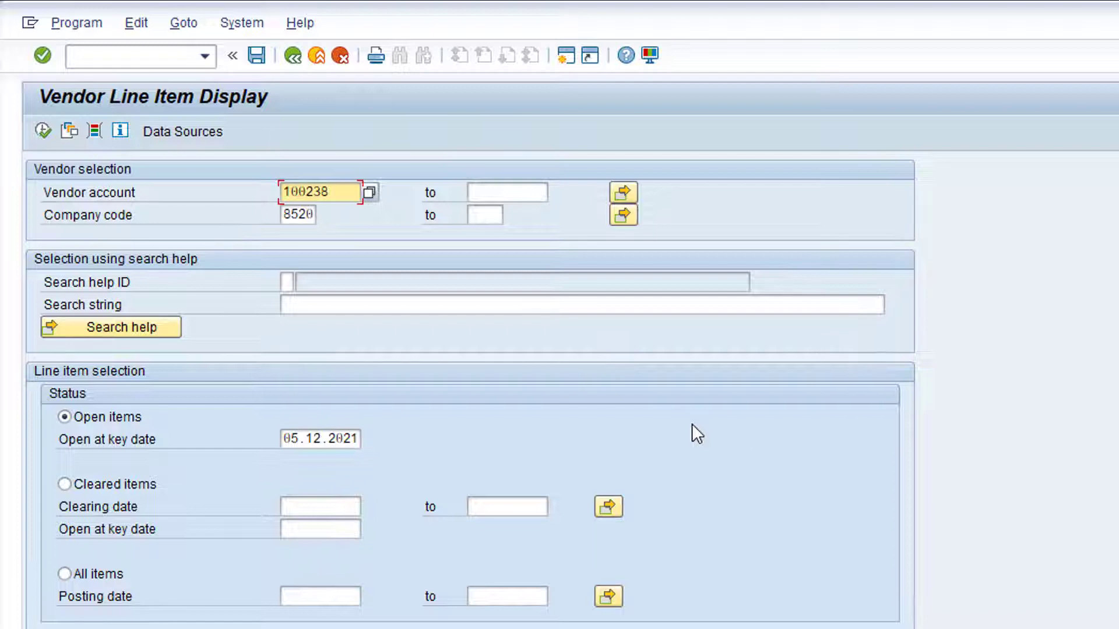
click(63, 574)
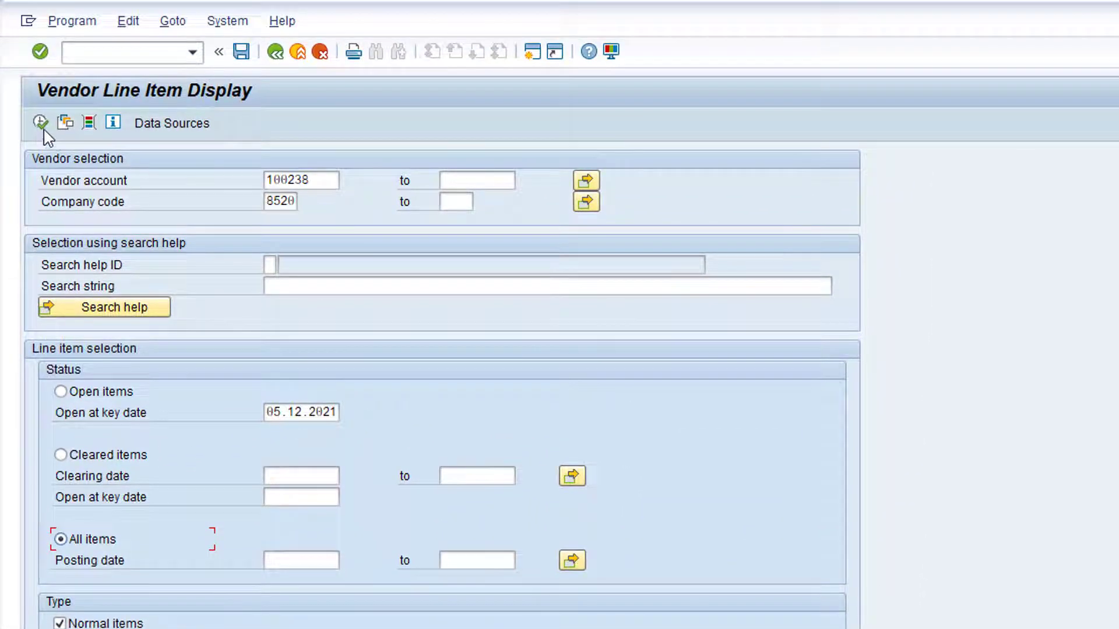
click(40, 124)
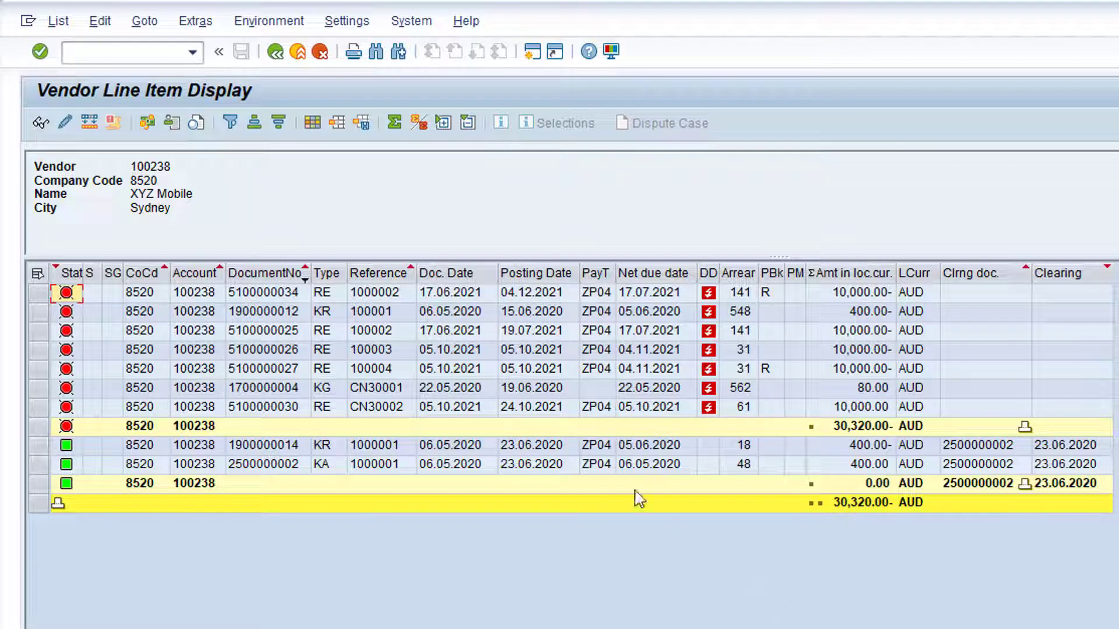
Step: View the original invoice document behind the line item with reference 1000002, including its data entry view, and return to the list
double_click(278, 295)
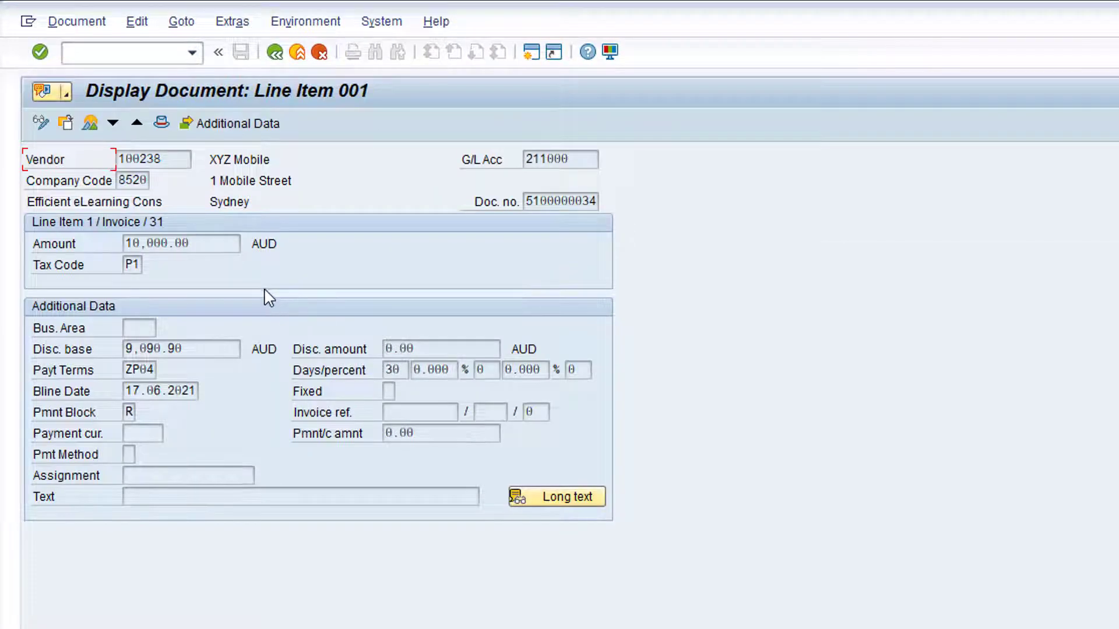
click(91, 125)
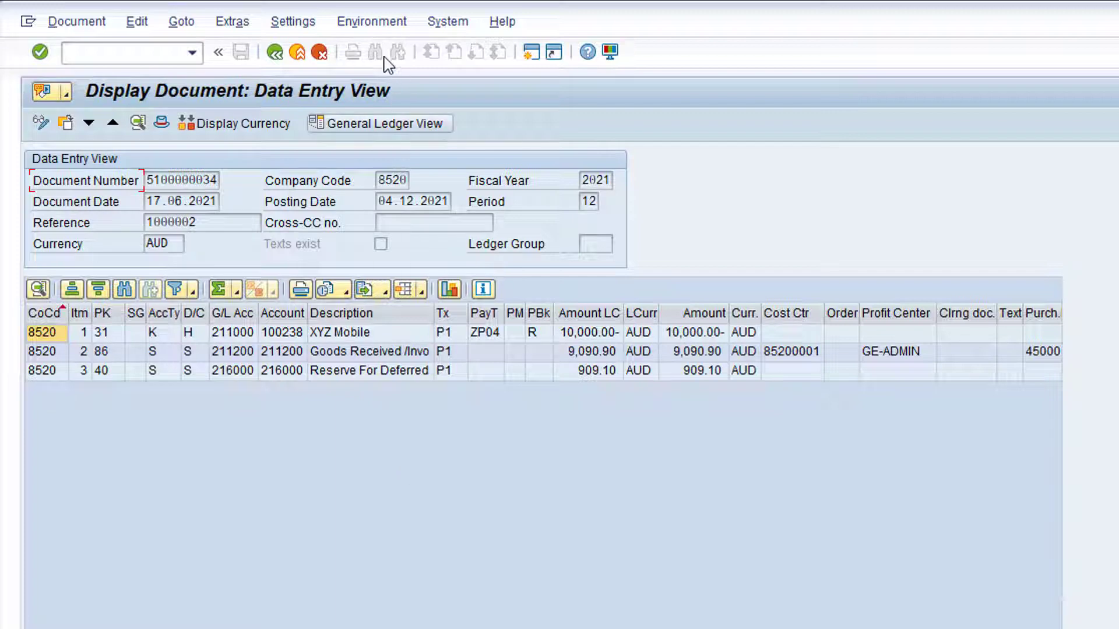
click(377, 23)
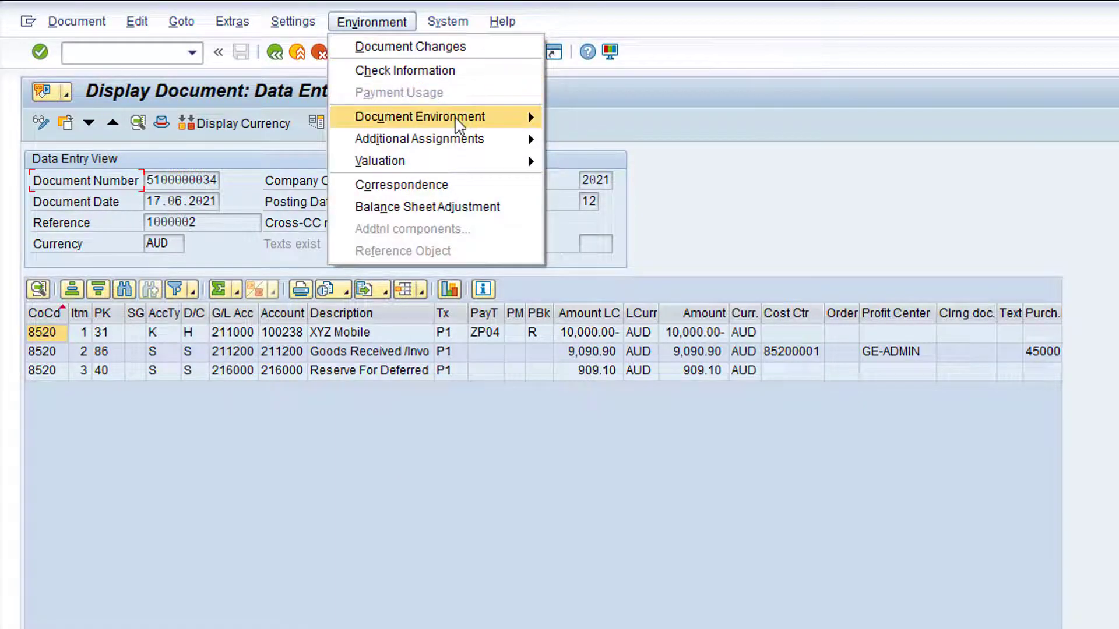
mouse_move(526, 119)
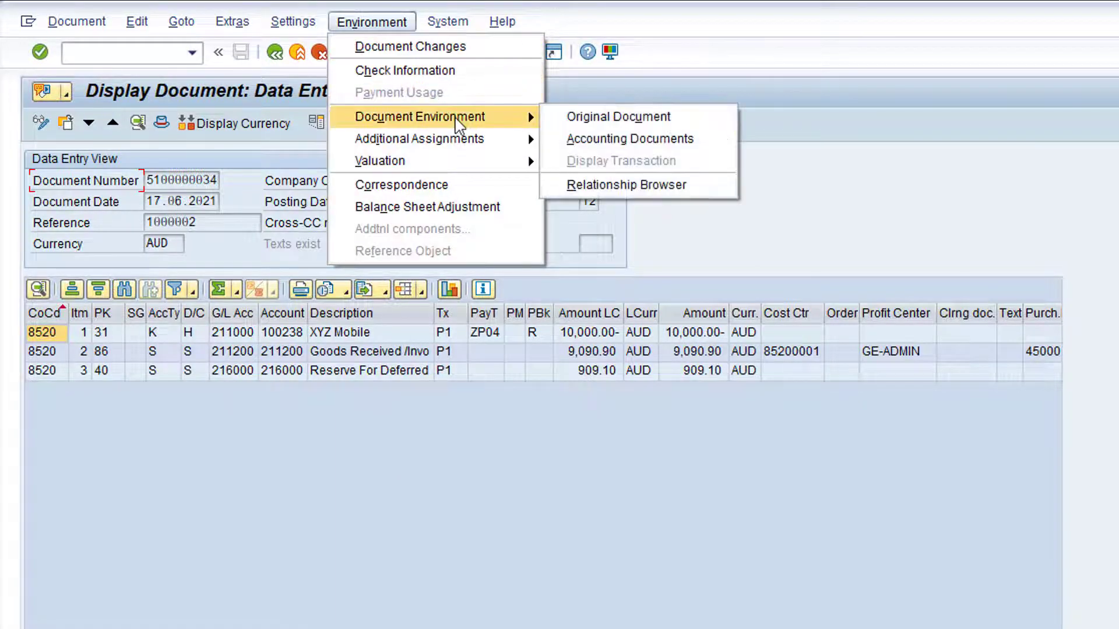
click(637, 119)
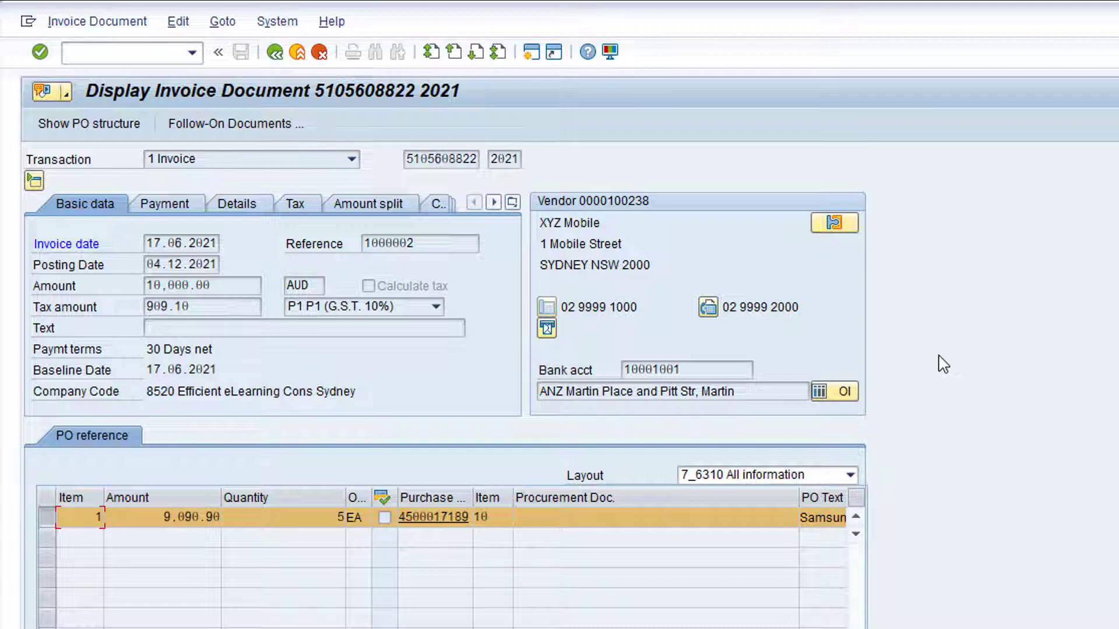
click(275, 52)
click(275, 53)
click(275, 53)
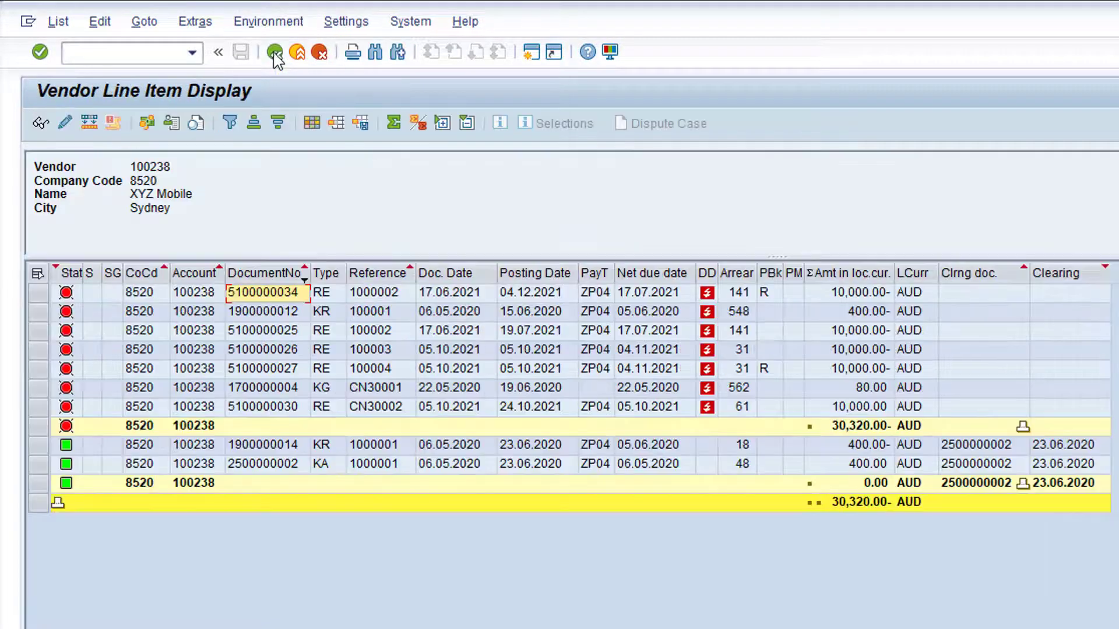
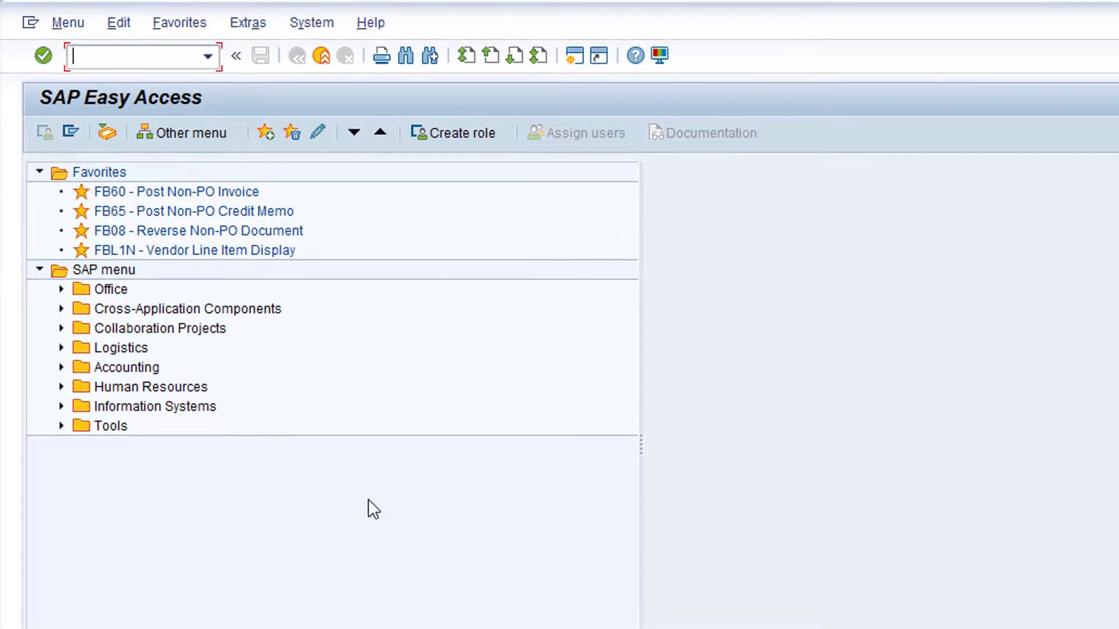
Step: Open MR8M - Cancel Invoice Document from Further Processing in Logistics Invoice Verification under Materials Management
click(61, 348)
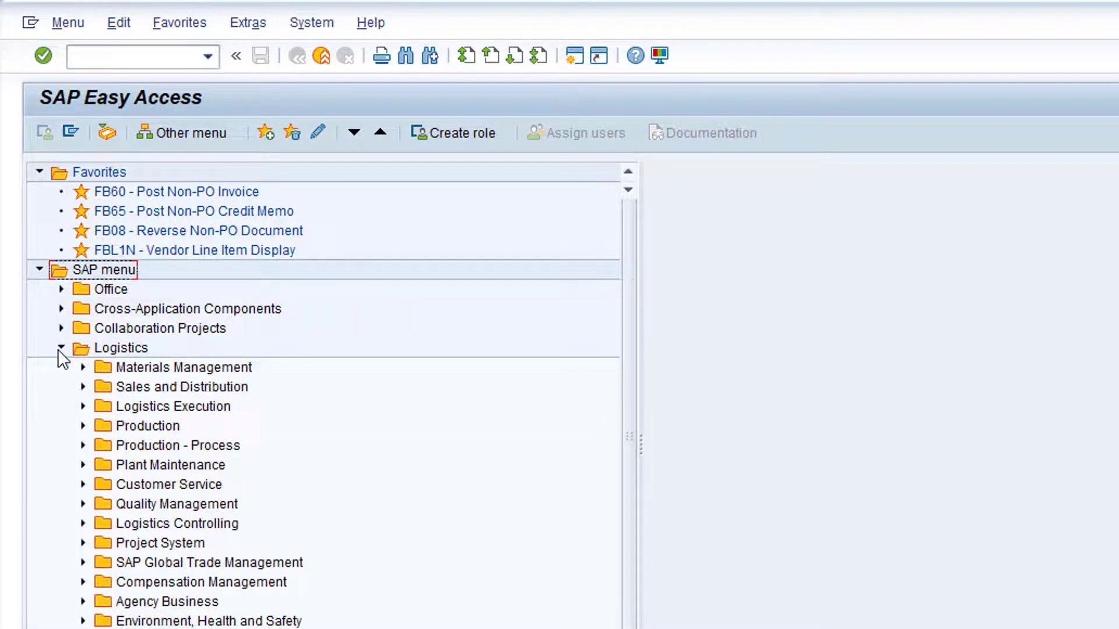
click(82, 367)
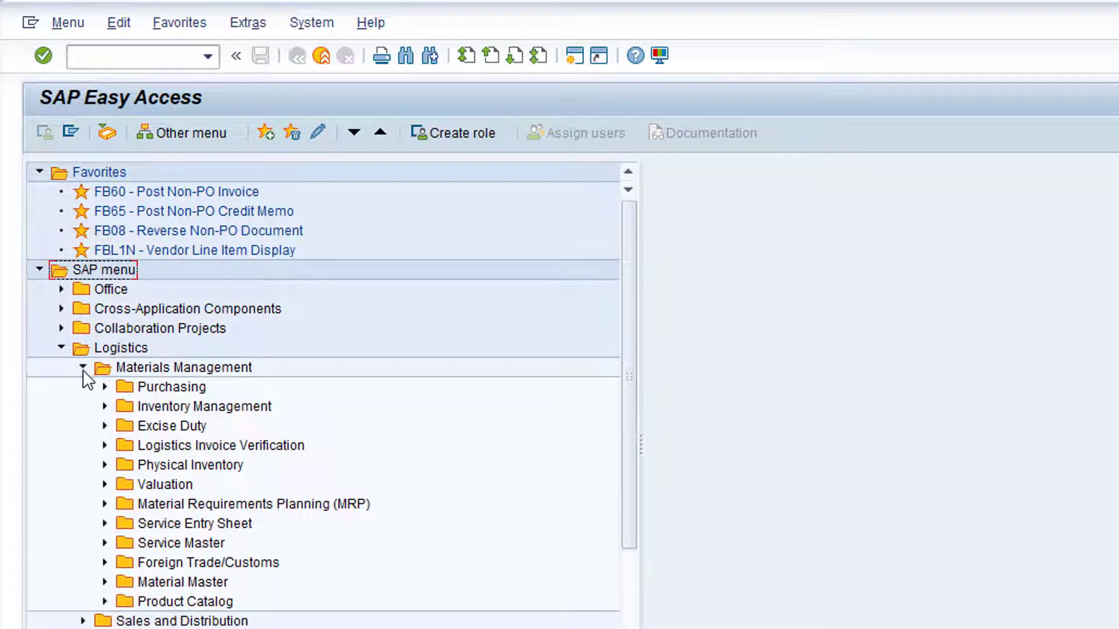
click(105, 446)
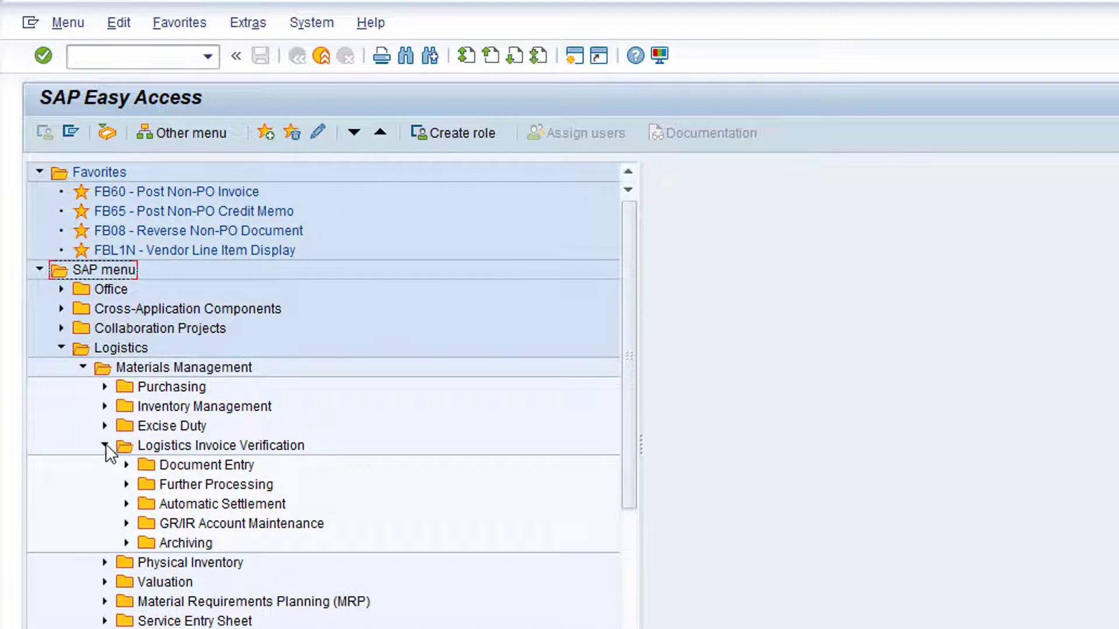
click(126, 485)
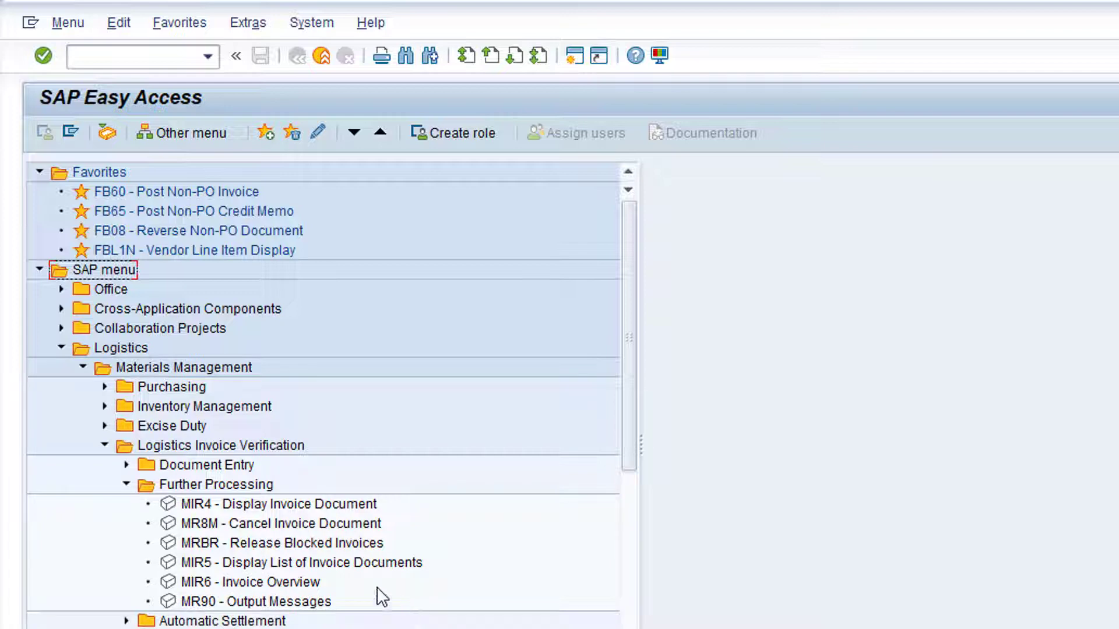
double_click(309, 522)
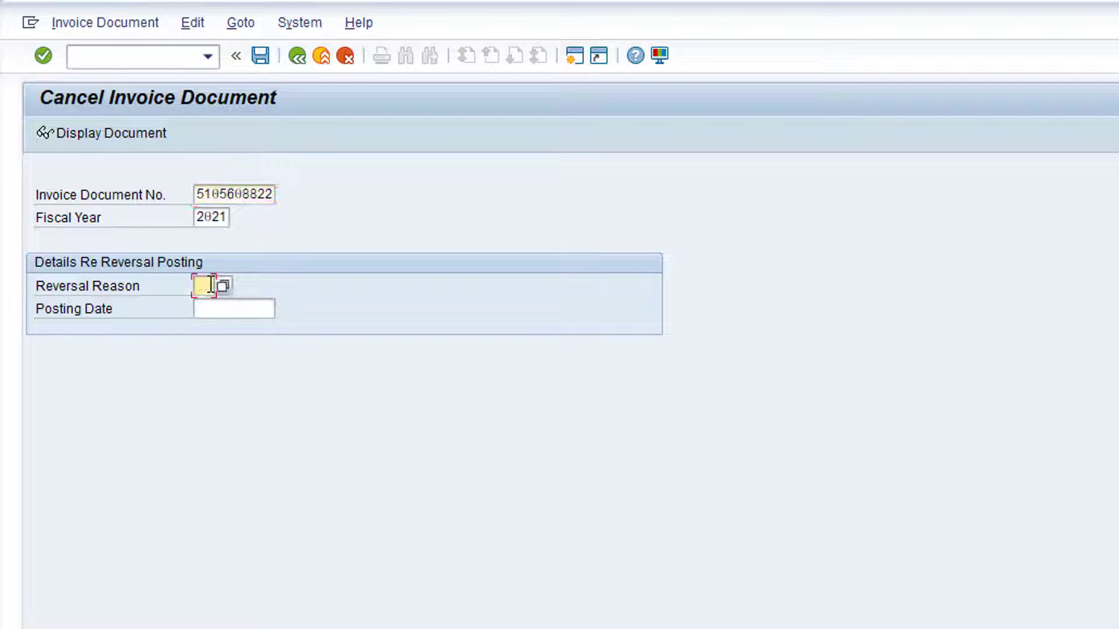
Step: Set the reversal reason to 01, Reversal in current period, and review the invoice document selected for cancellation
key(F4)
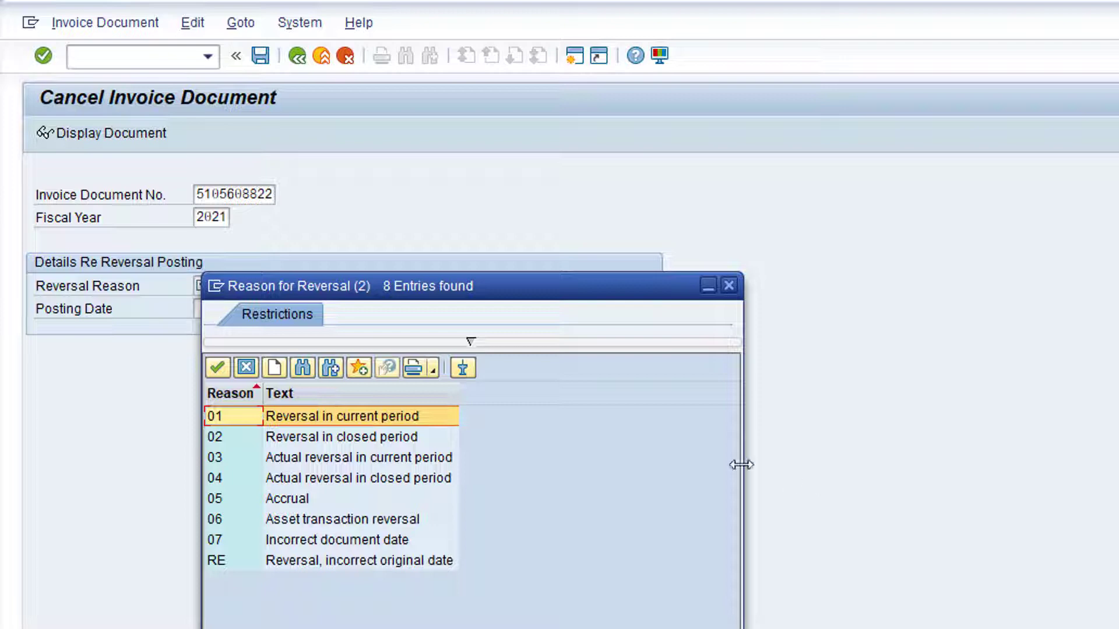
double_click(321, 420)
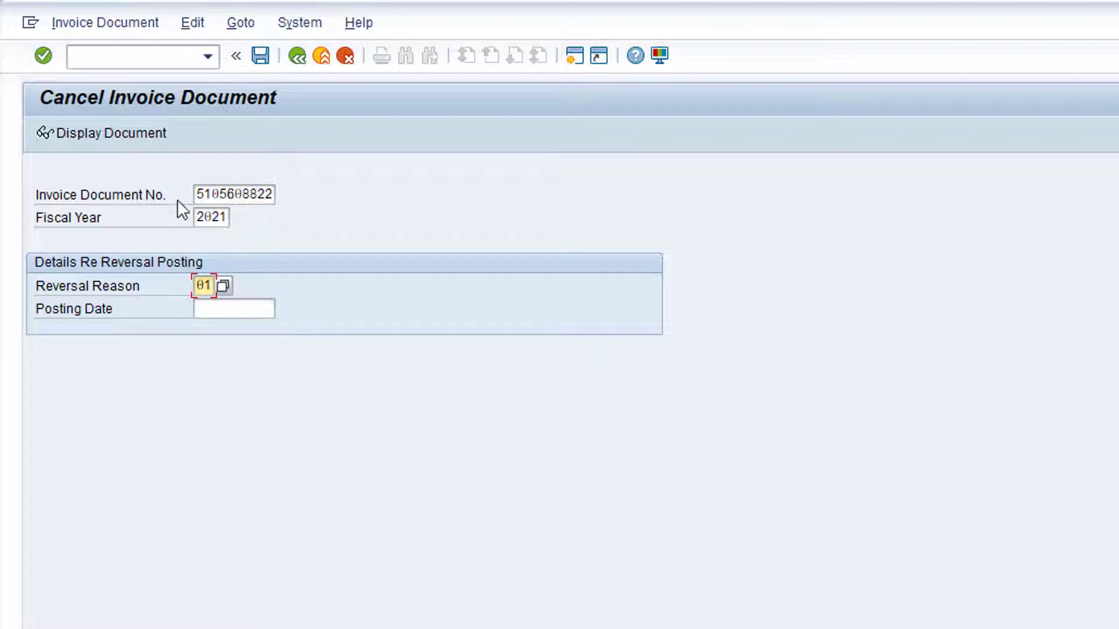
click(116, 132)
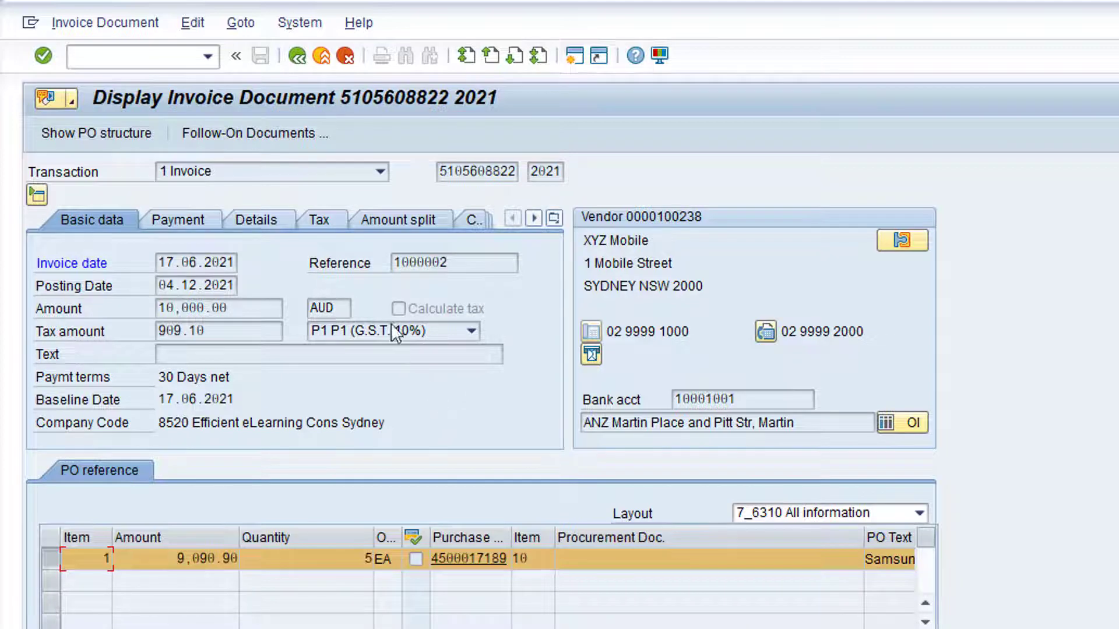
click(293, 59)
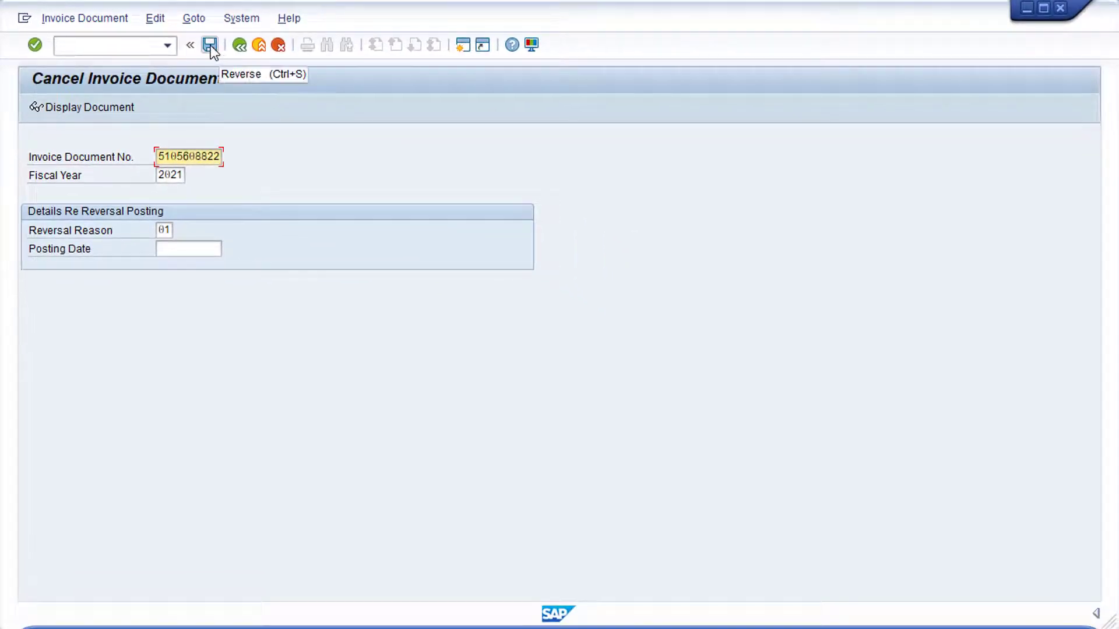
Step: Post the invoice reversal, and refresh the XYZ Mobile line item list
click(210, 45)
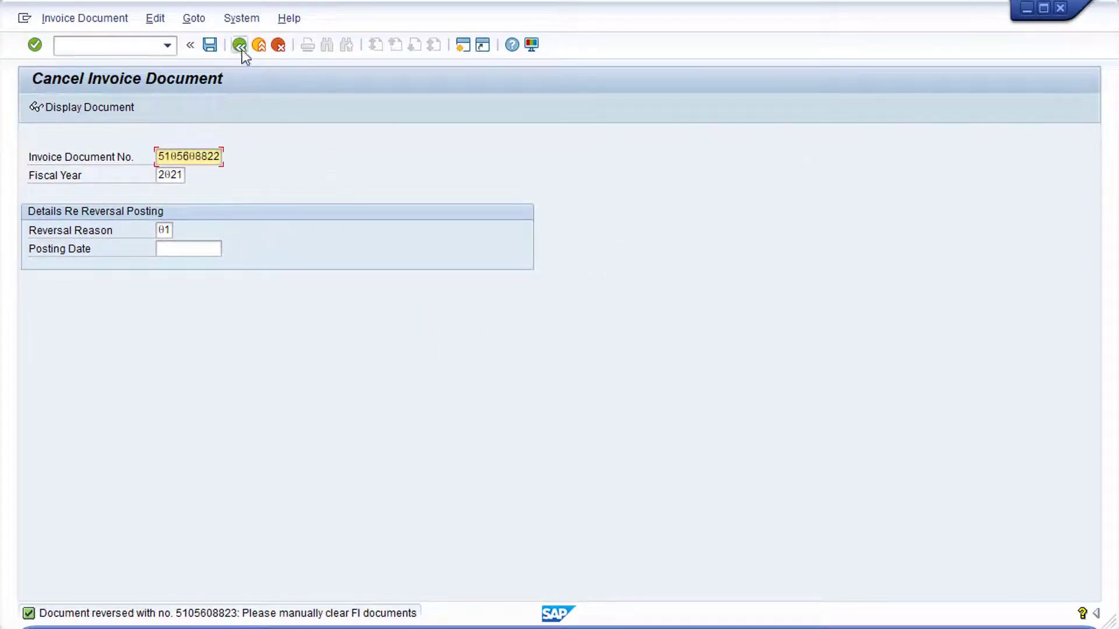
click(241, 48)
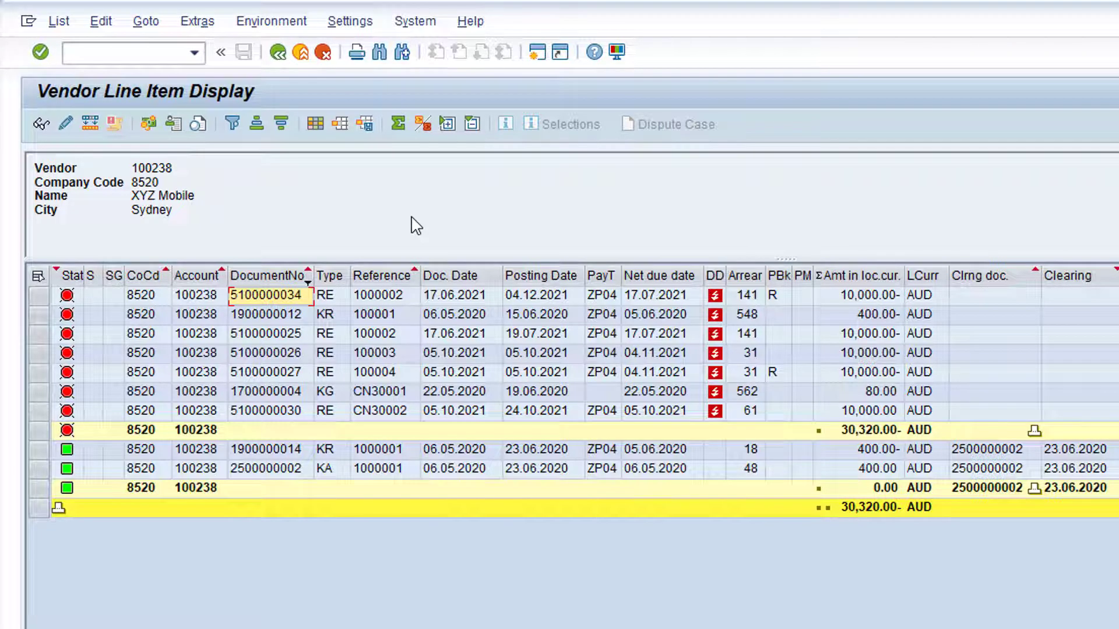
click(59, 22)
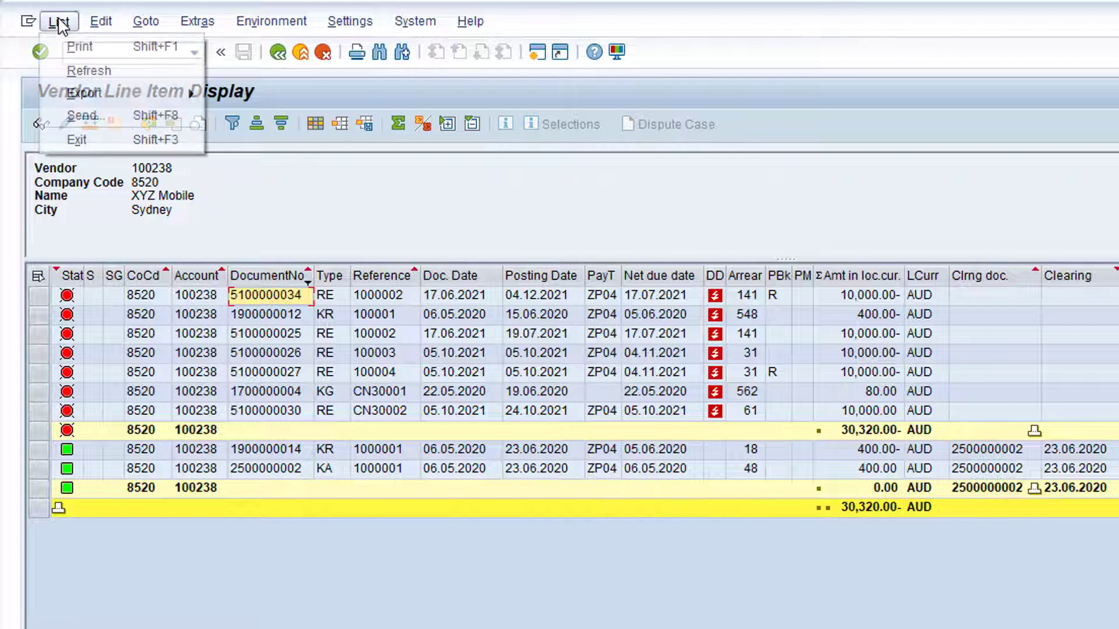
click(143, 75)
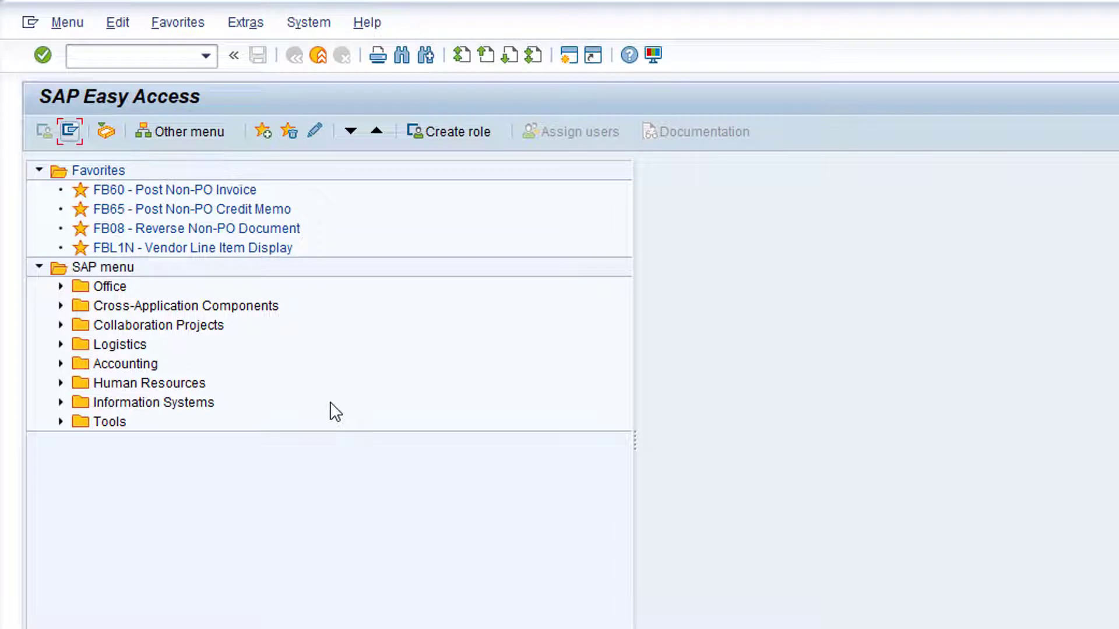
Step: Open F-44 - Clear in the Account folder of Accounts Payable, under Financial Accounting in the Accounting area
click(60, 364)
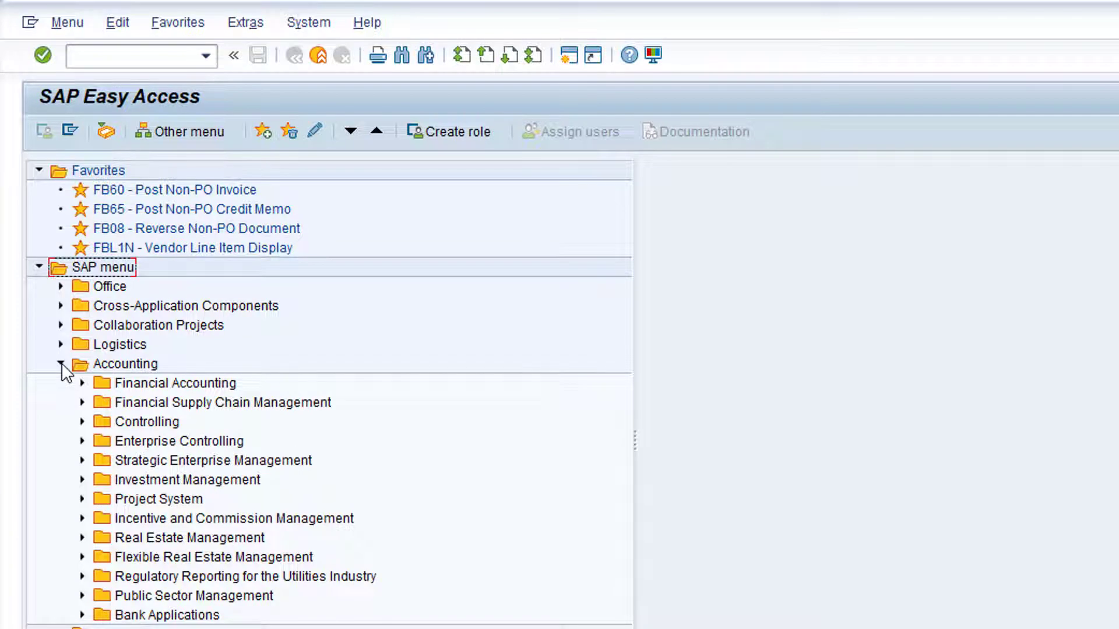
click(82, 383)
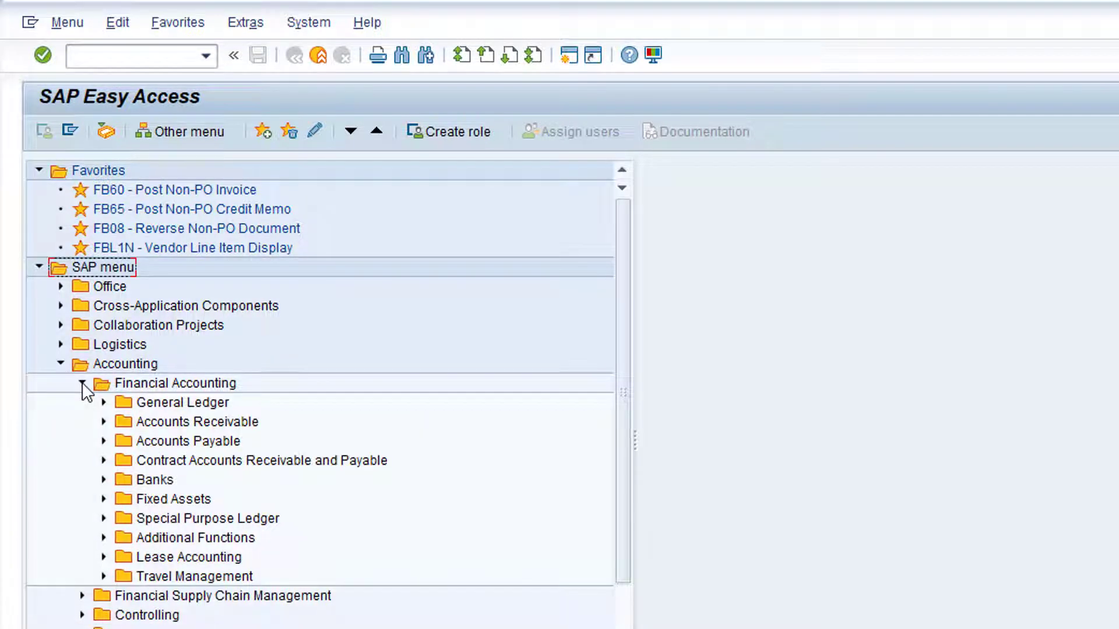
click(104, 441)
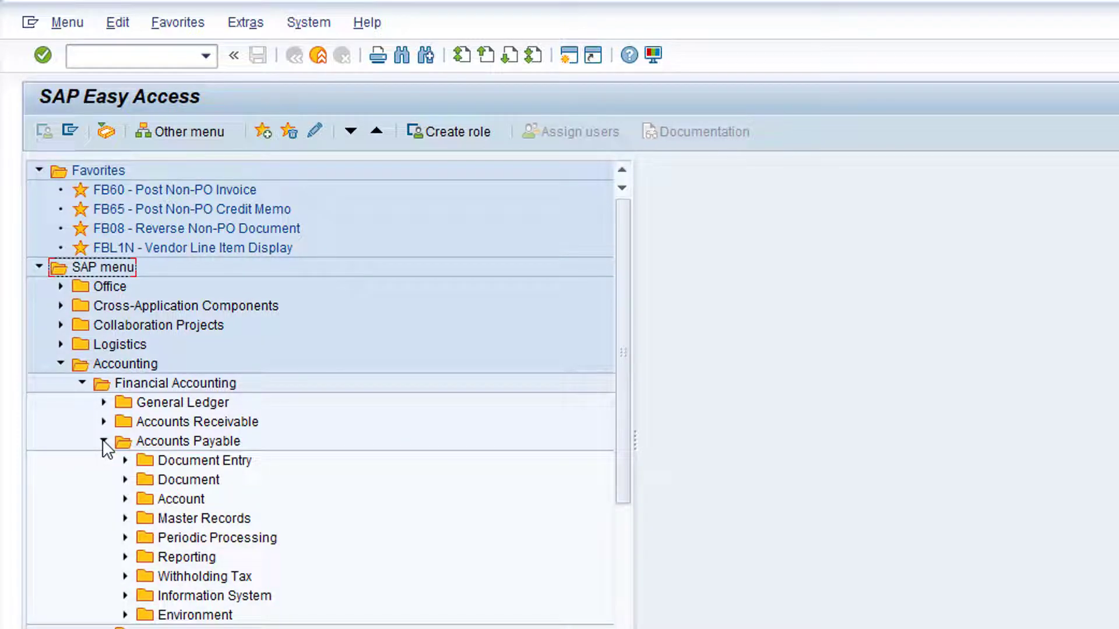
click(124, 498)
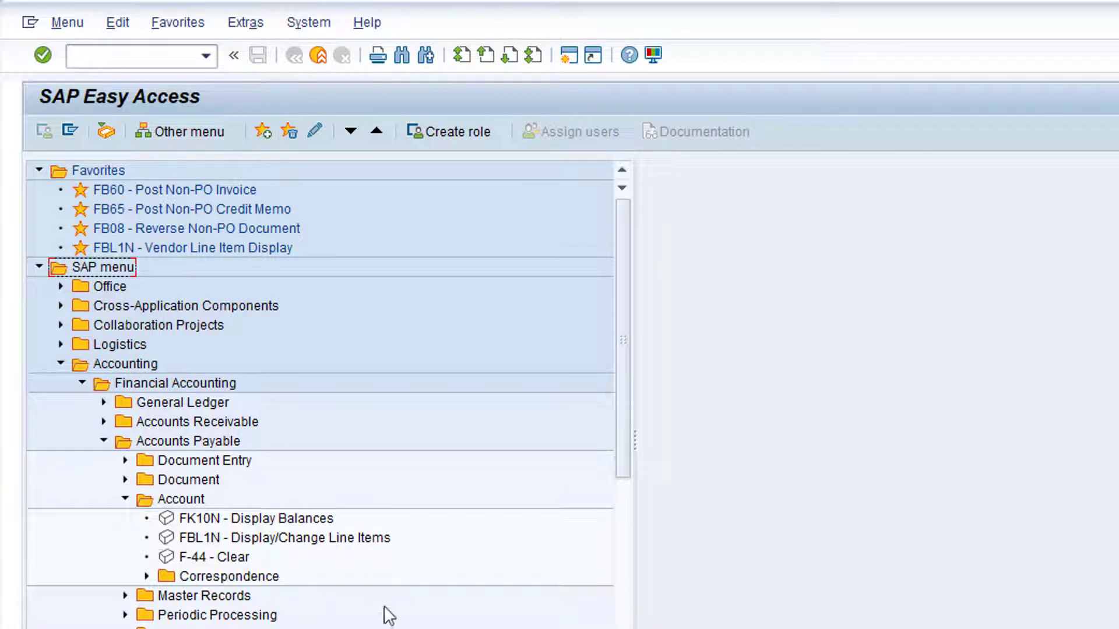
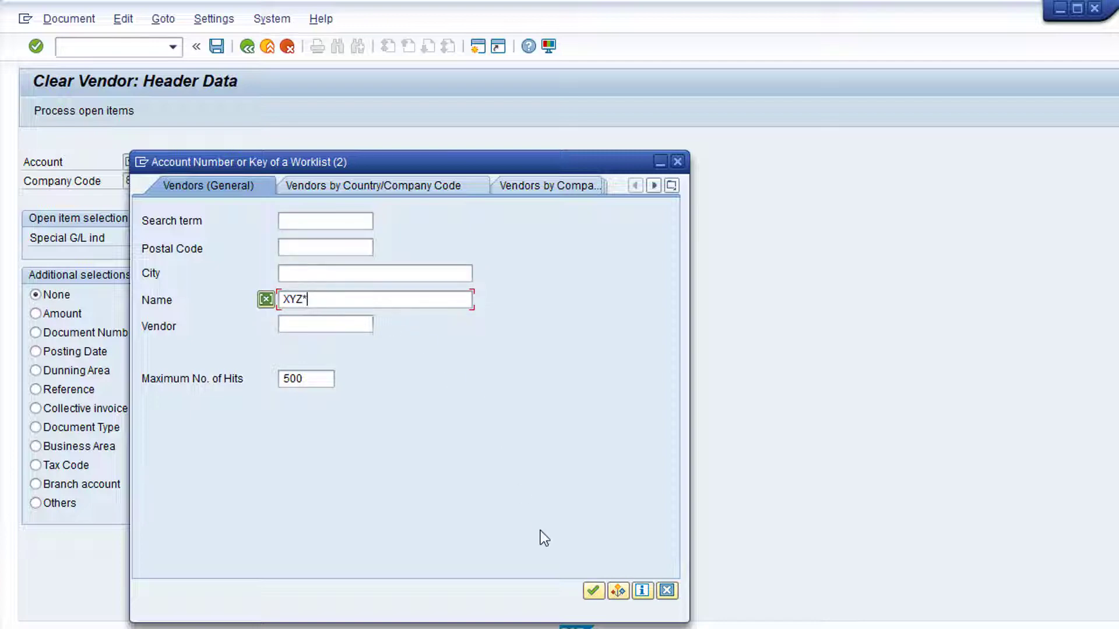
Step: Search for vendors named XYZ* and choose XYZ Mobile as the account to clear
click(593, 590)
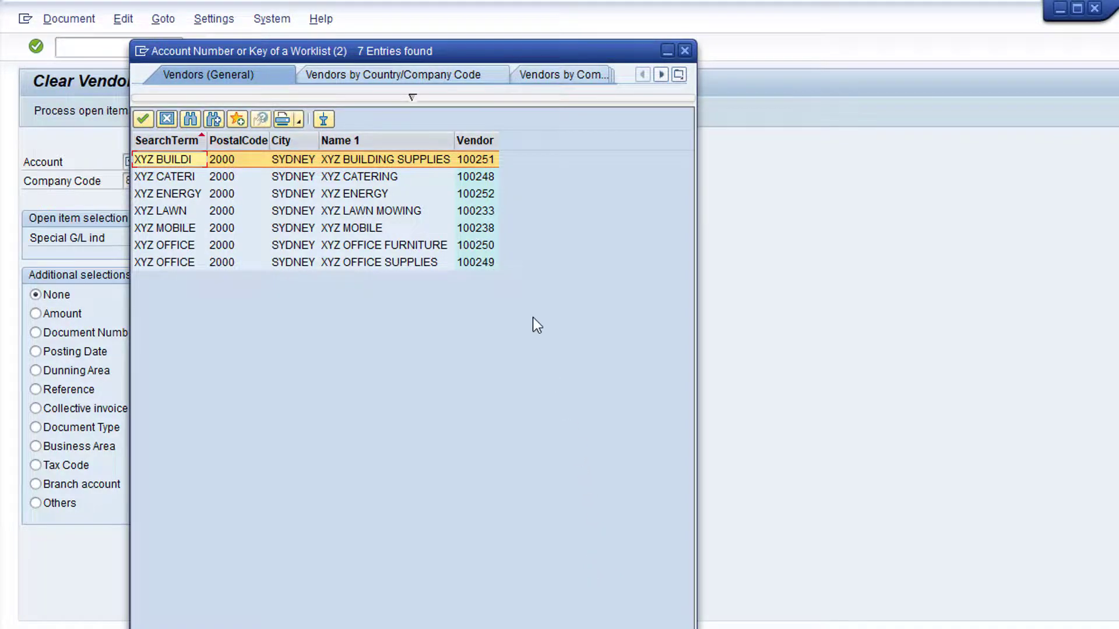
click(476, 228)
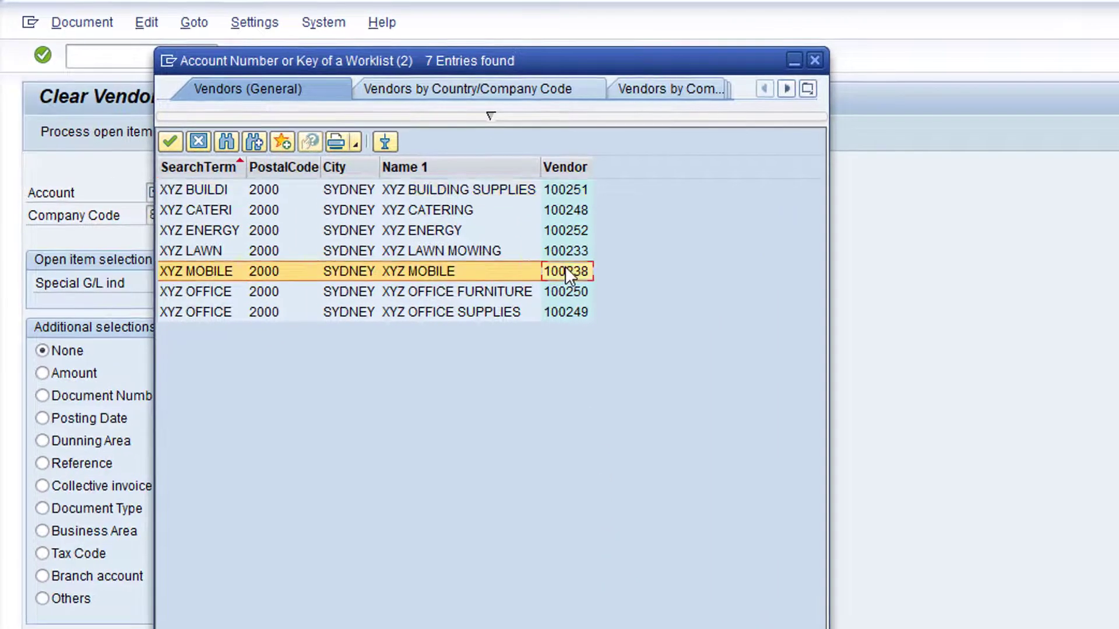
double_click(565, 269)
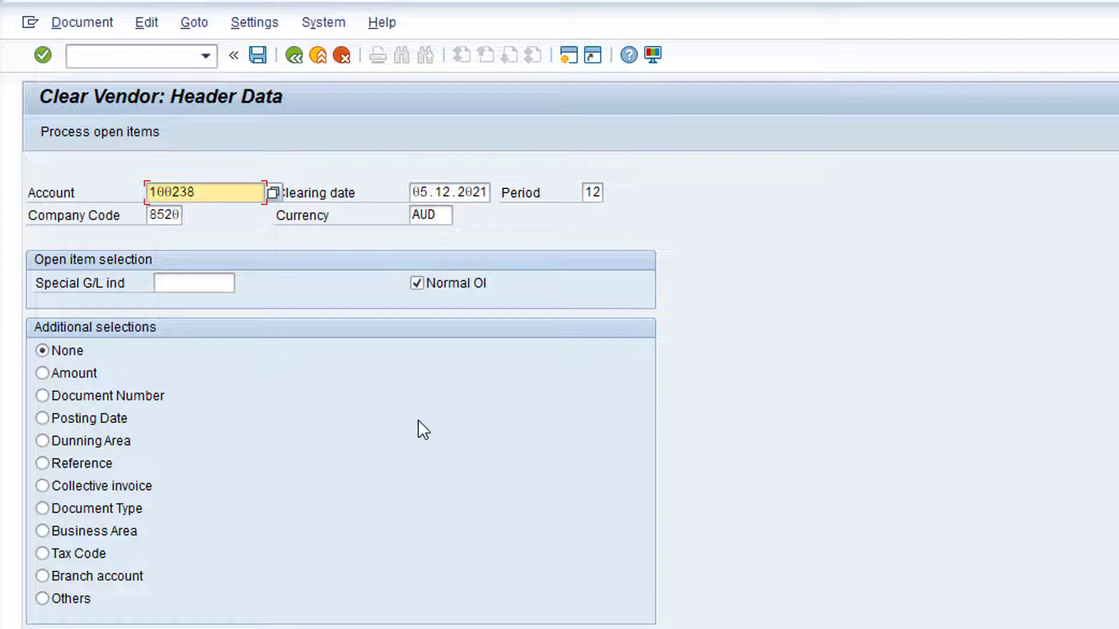
click(42, 397)
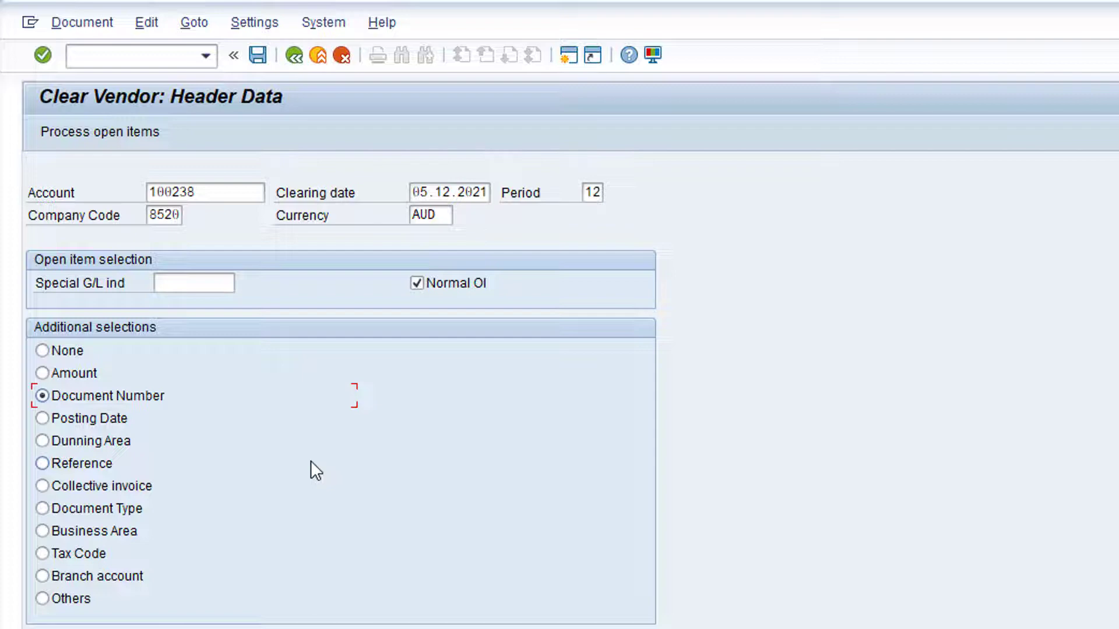
click(120, 136)
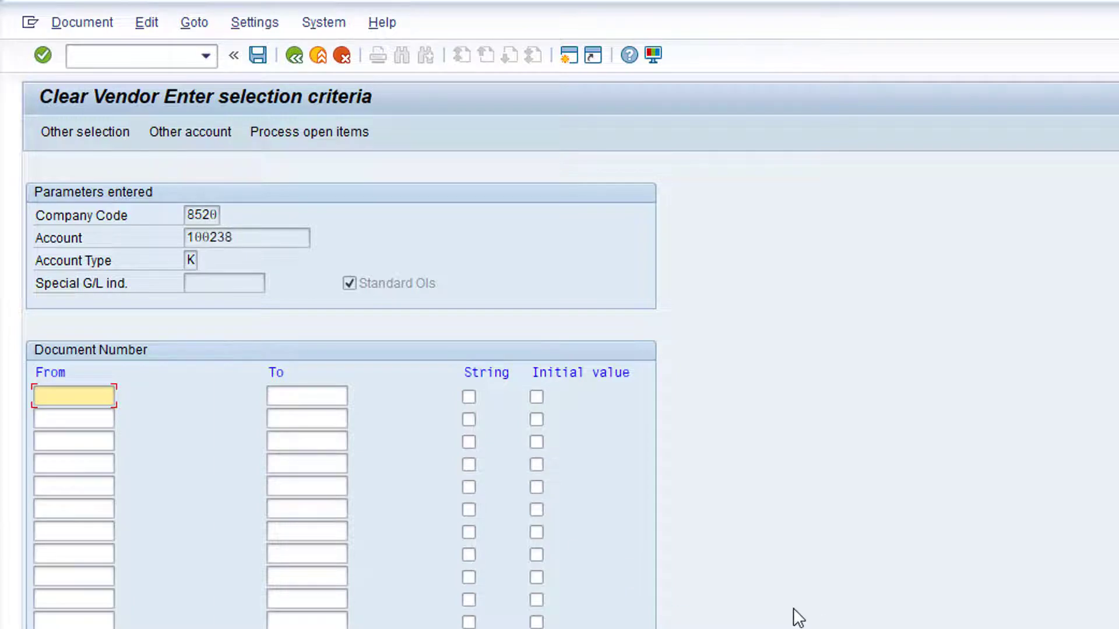
text(510000)
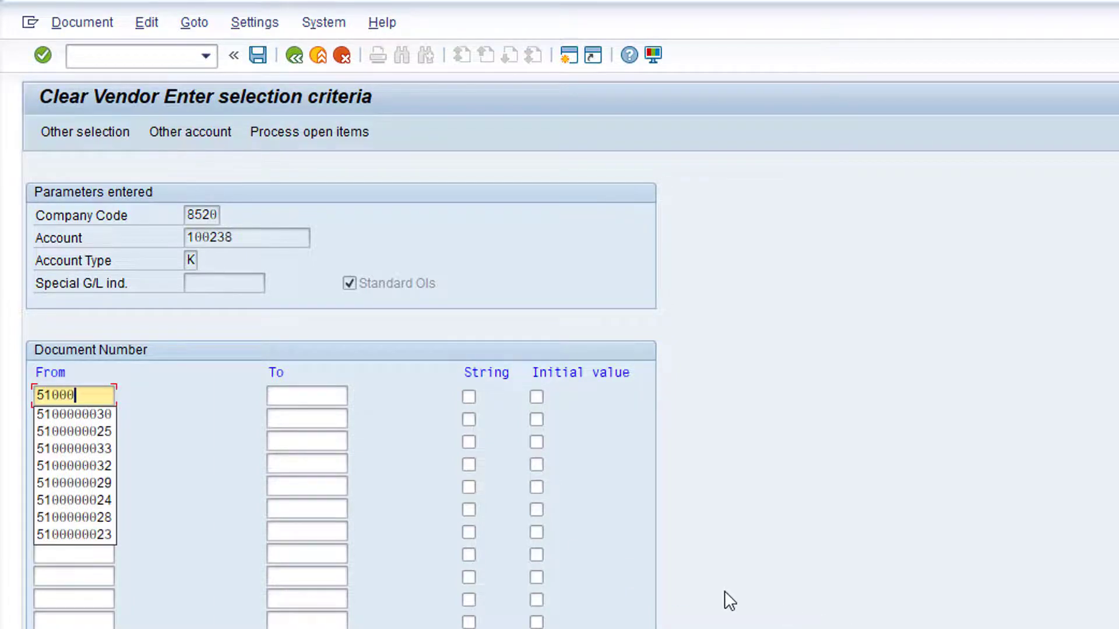
text(0034)
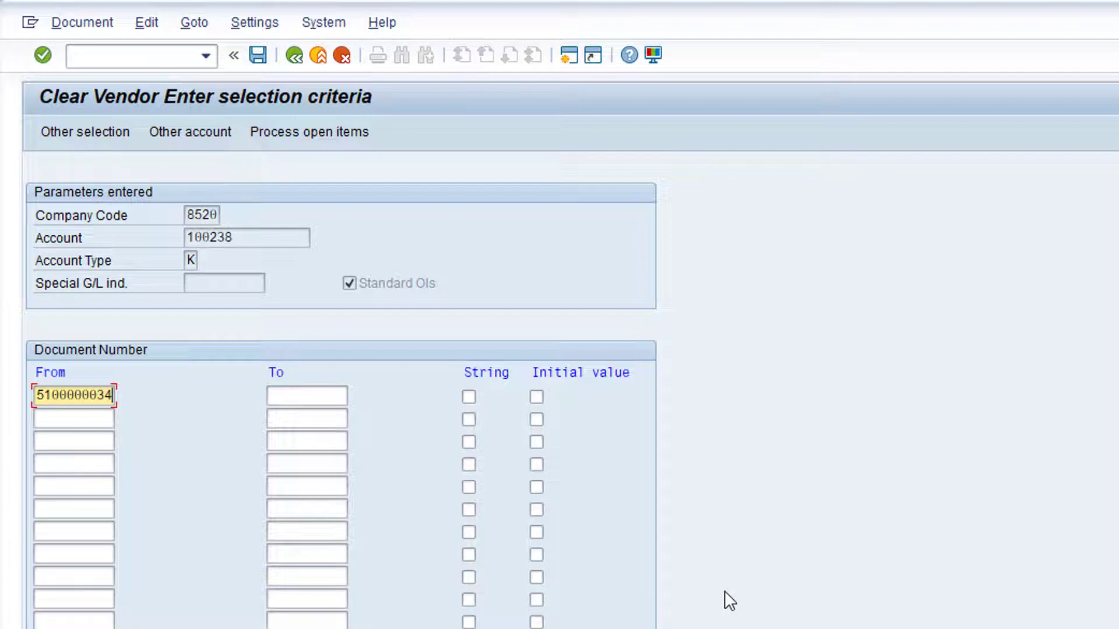
key(Down)
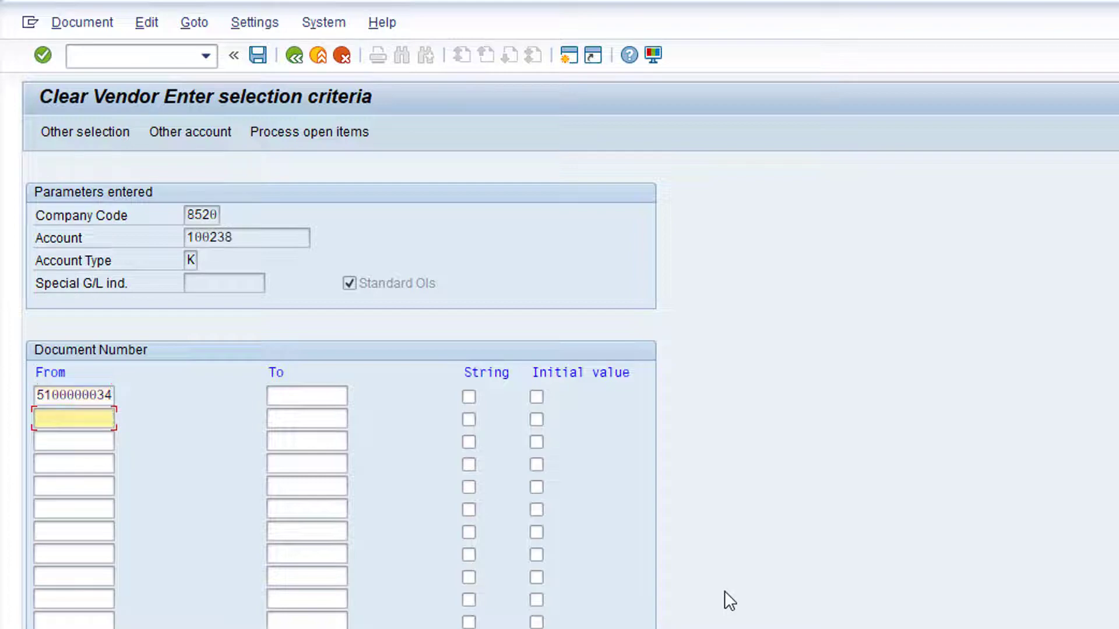
text(5100000035)
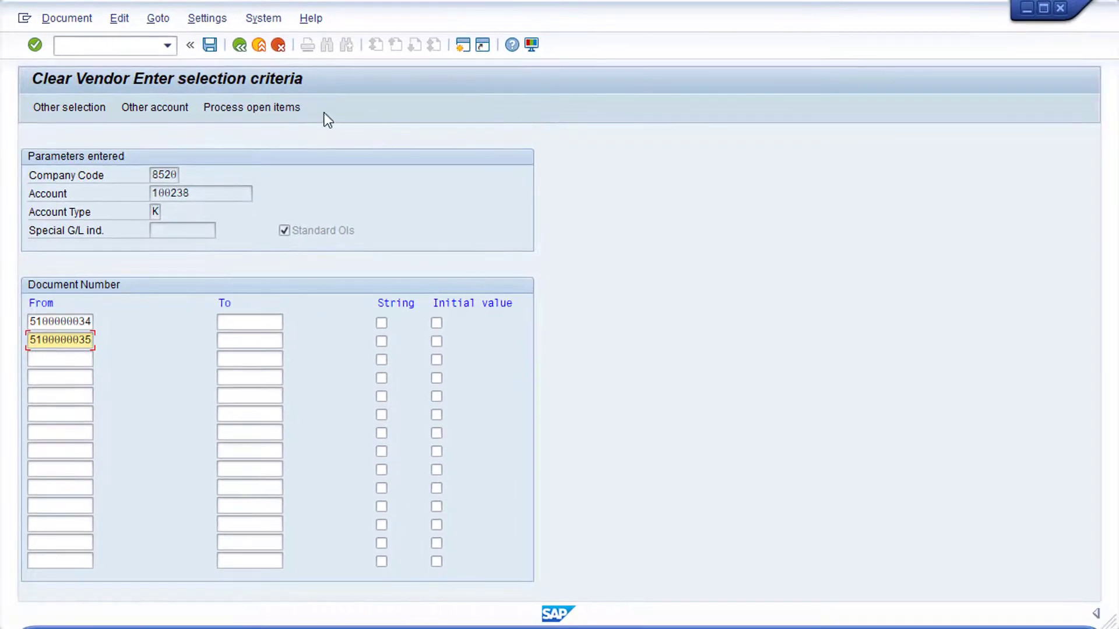
click(271, 106)
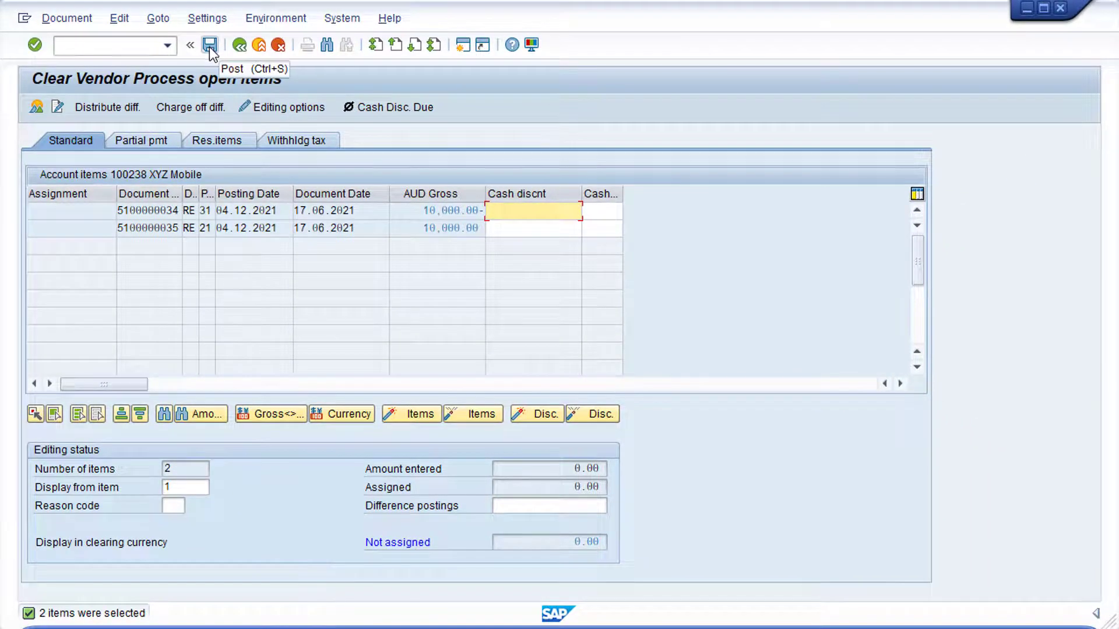
Step: Post the clearing of the two selected items, leave the clearing transaction, and refresh the XYZ Mobile line item list
click(208, 47)
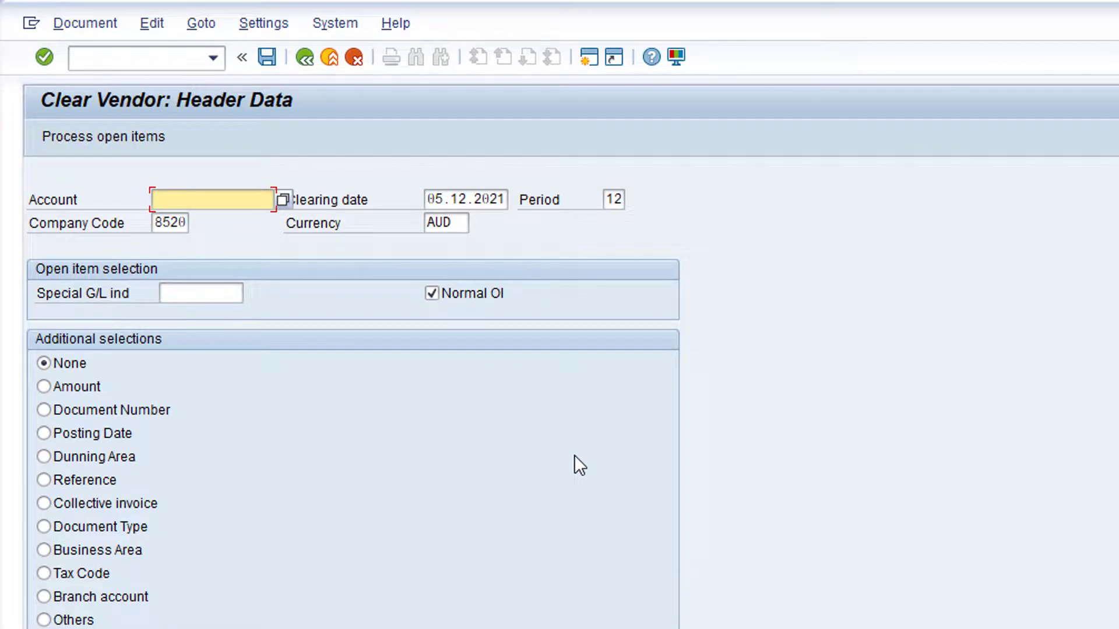
click(305, 57)
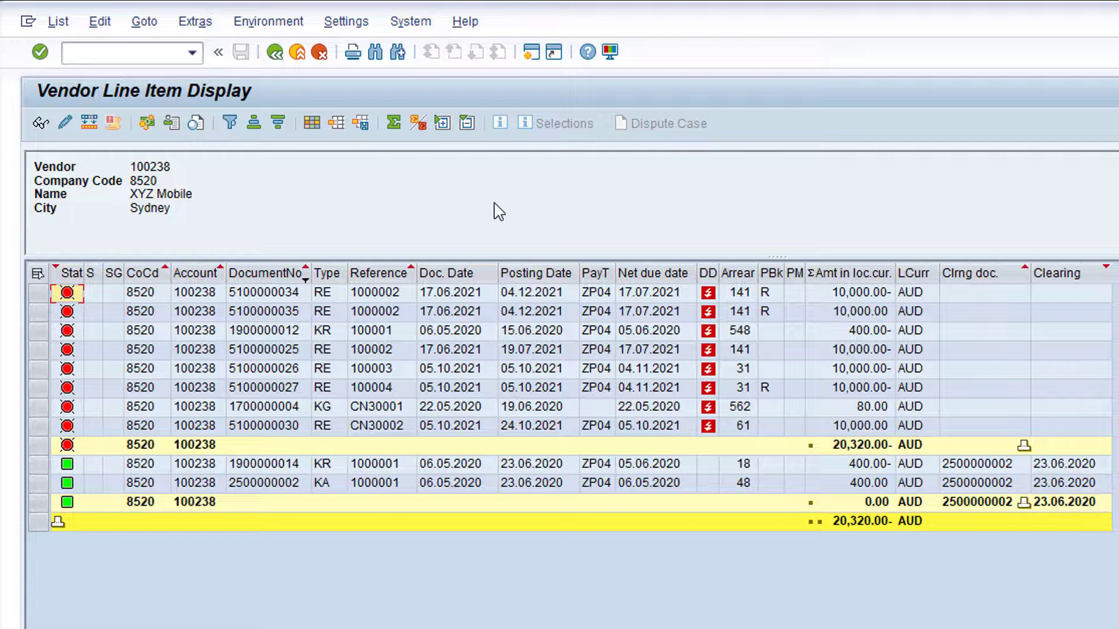
click(58, 22)
click(122, 71)
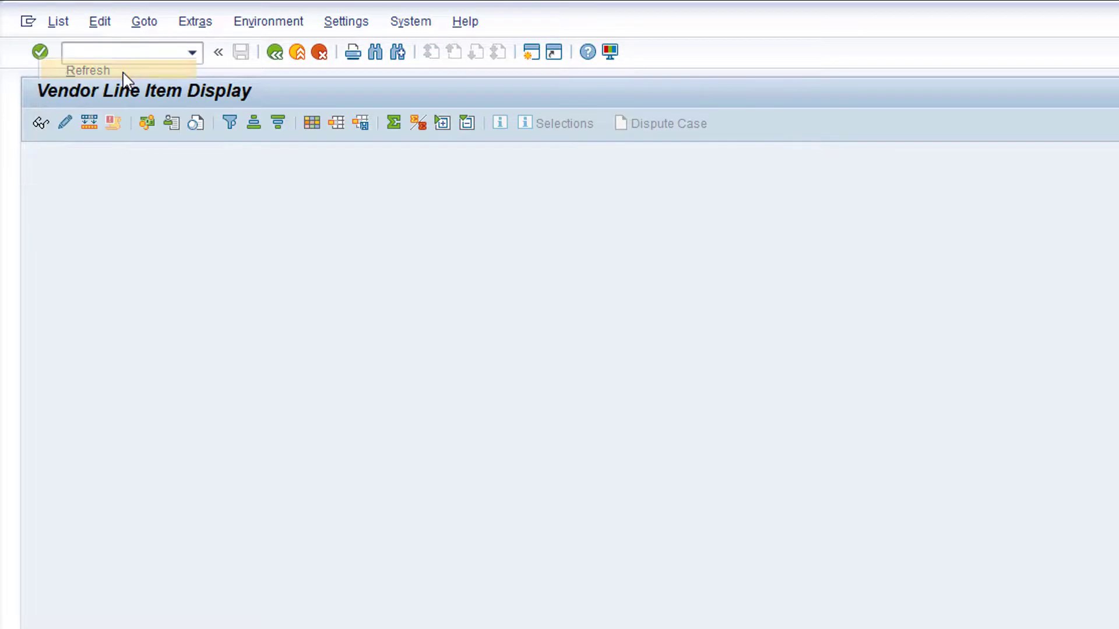